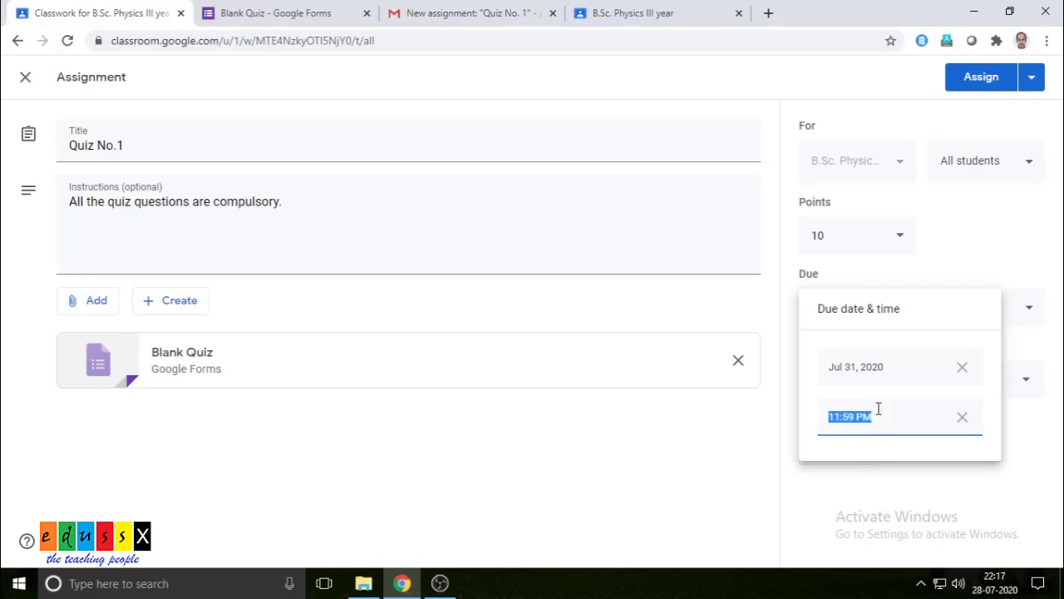
- Keep the Jul 31 due date and file Quiz No.1 under the Introduction to Nucleus topic
{"action": "left_click", "coordinate": [681, 444]}
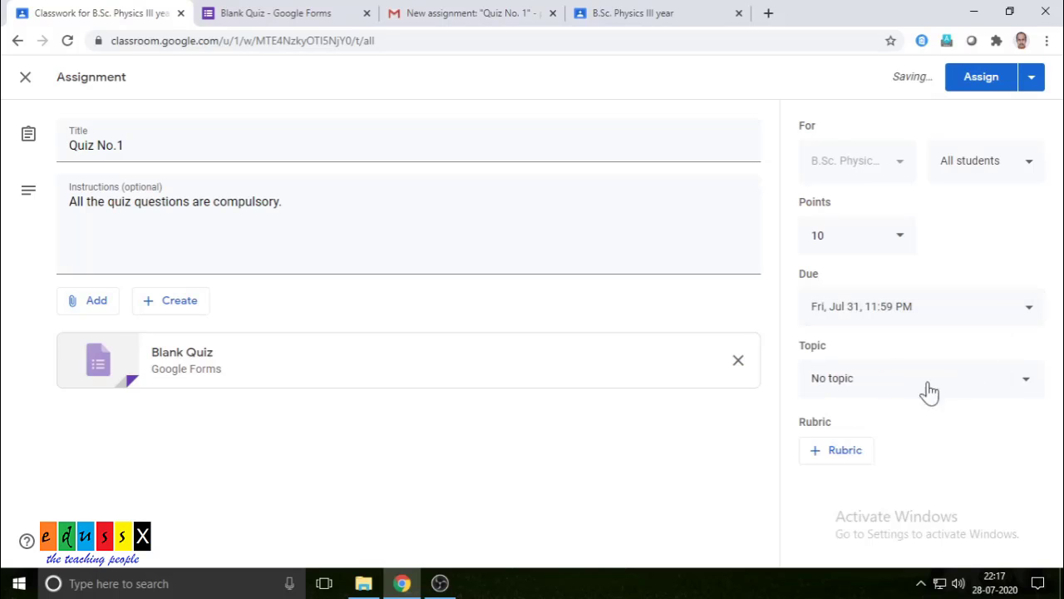
{"action": "left_click", "coordinate": [1029, 389]}
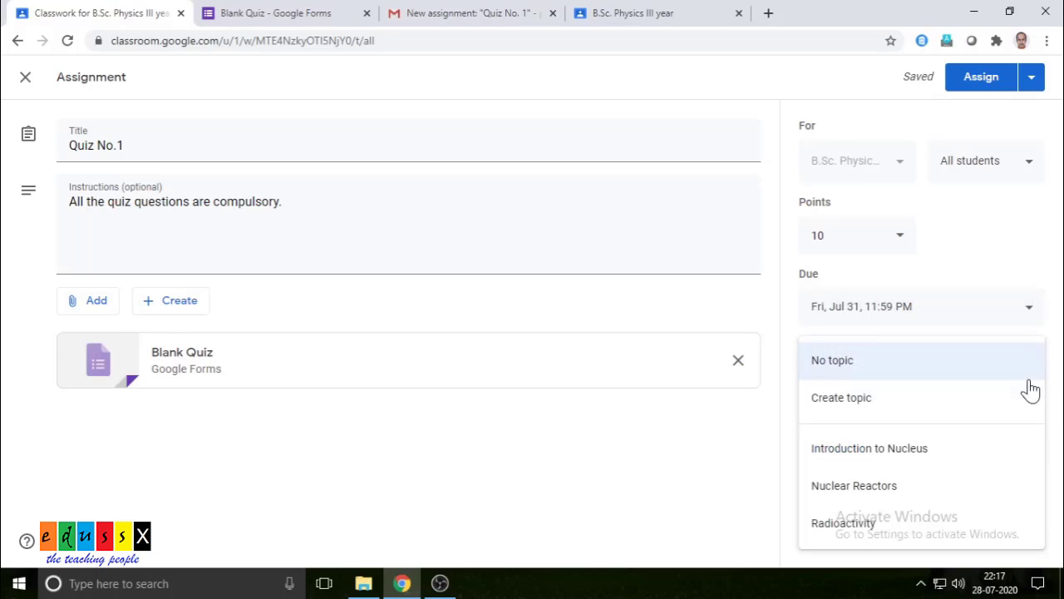
{"action": "left_click", "coordinate": [882, 454]}
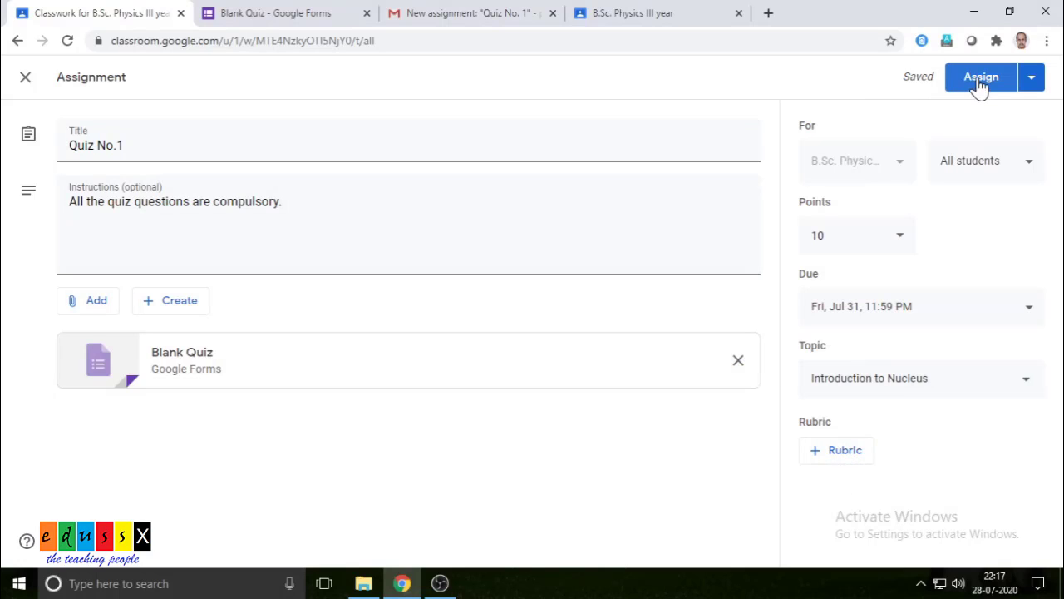
{"action": "left_click", "coordinate": [1031, 87]}
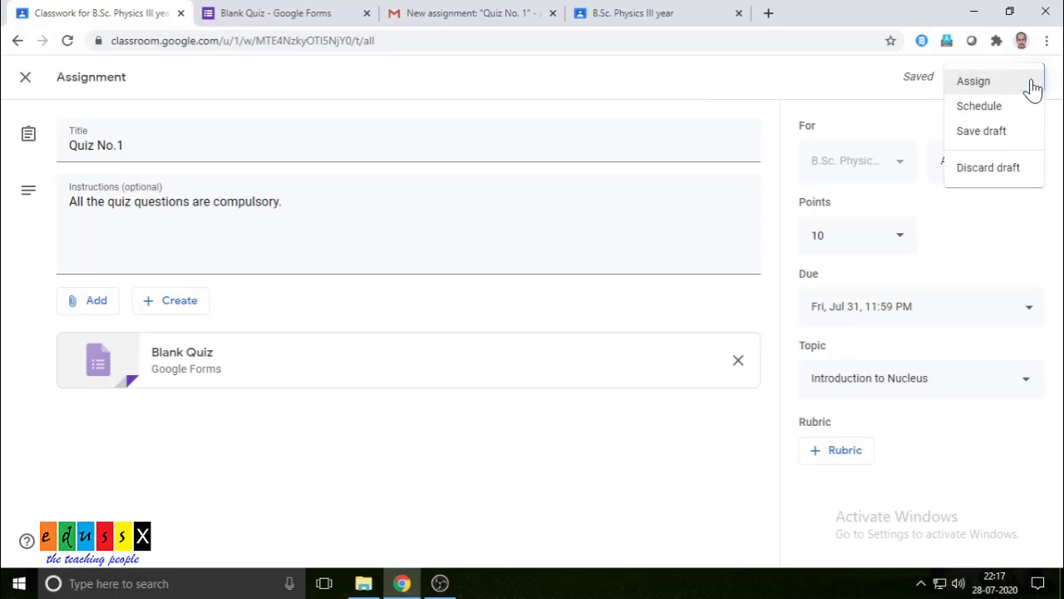
- Try scheduling, cancel it, and assign Quiz No.1 to the class immediately
{"action": "left_click", "coordinate": [983, 108]}
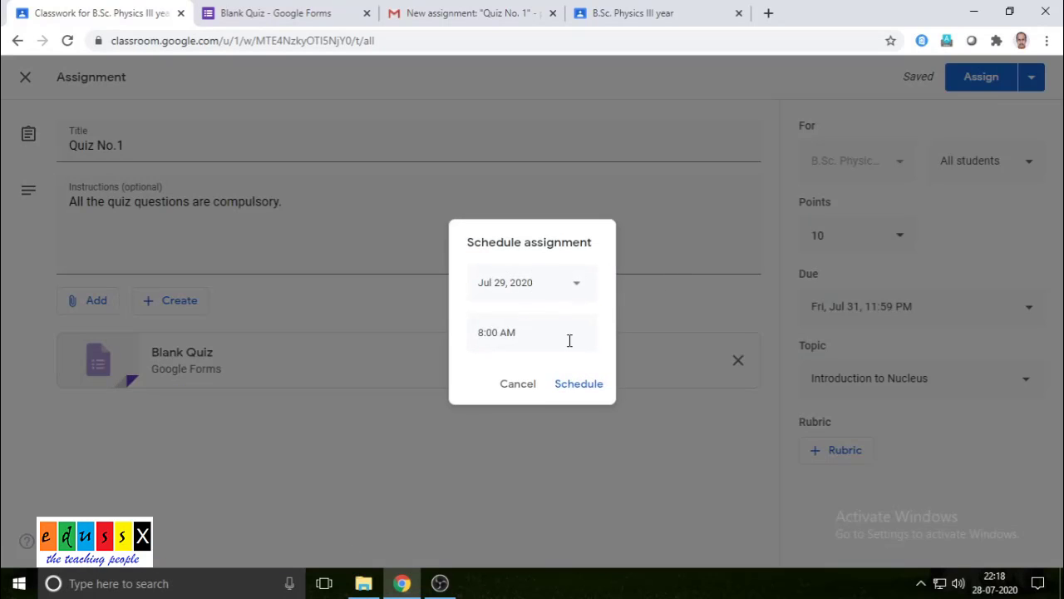
{"action": "left_click", "coordinate": [521, 385]}
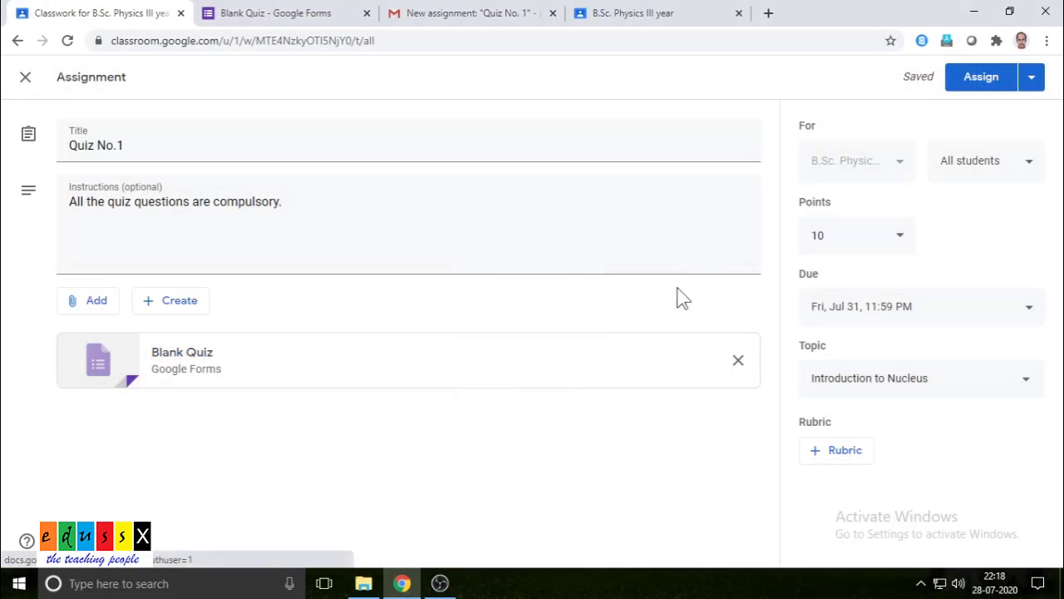
{"action": "left_click", "coordinate": [1029, 78]}
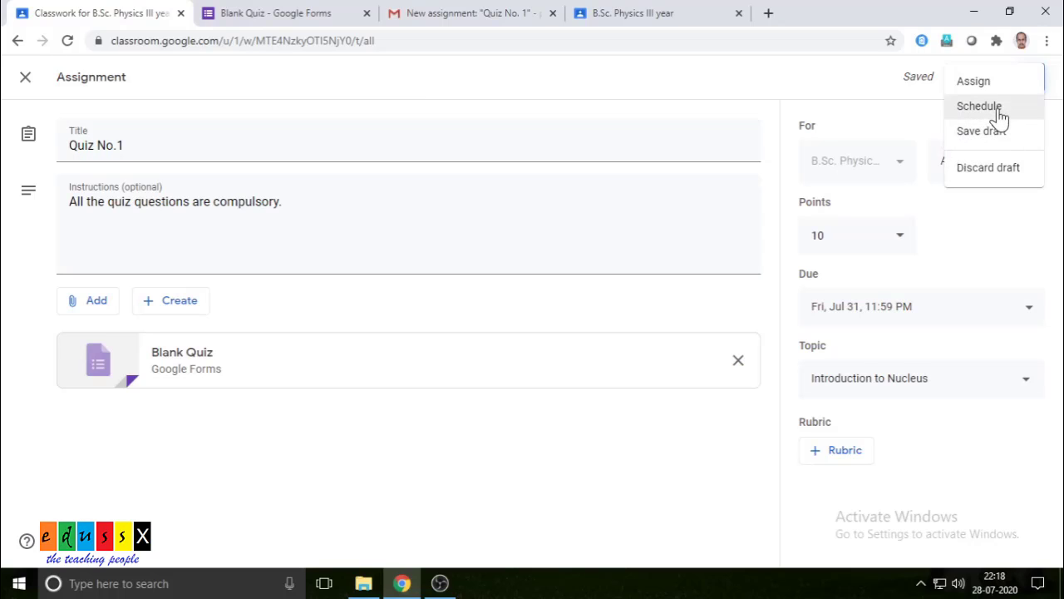
{"action": "left_click", "coordinate": [839, 77]}
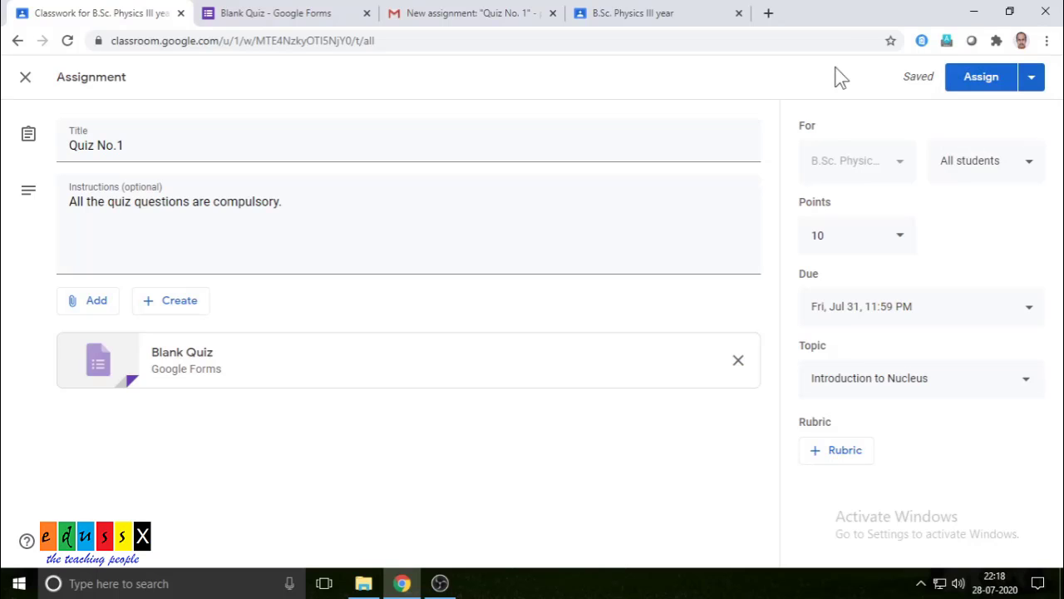
{"action": "left_click", "coordinate": [981, 79]}
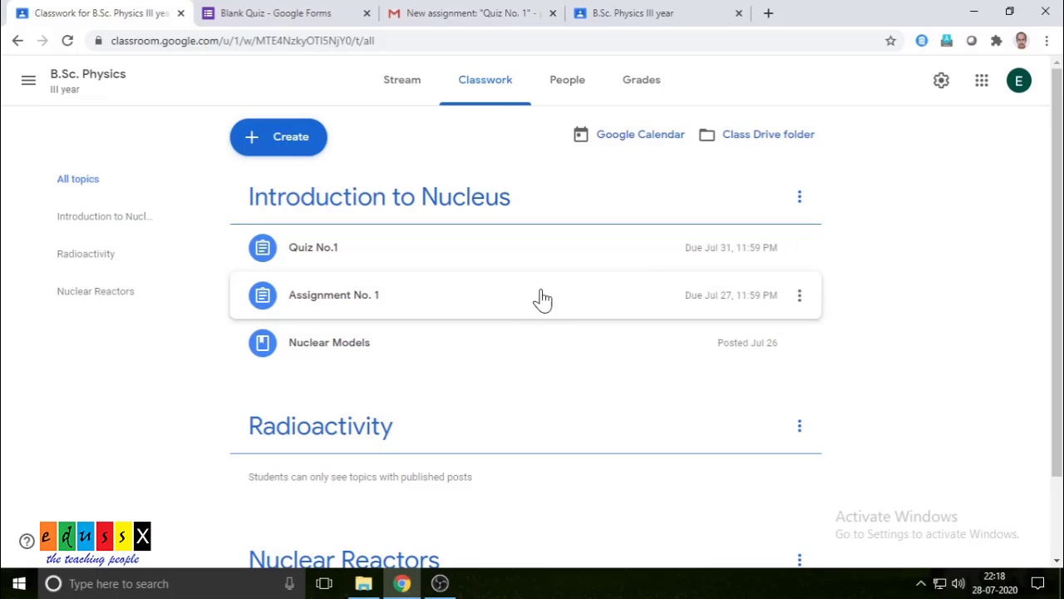
- Check Quiz No.1 in the class Stream, then switch to the student account's browser tab
{"action": "left_click", "coordinate": [406, 89]}
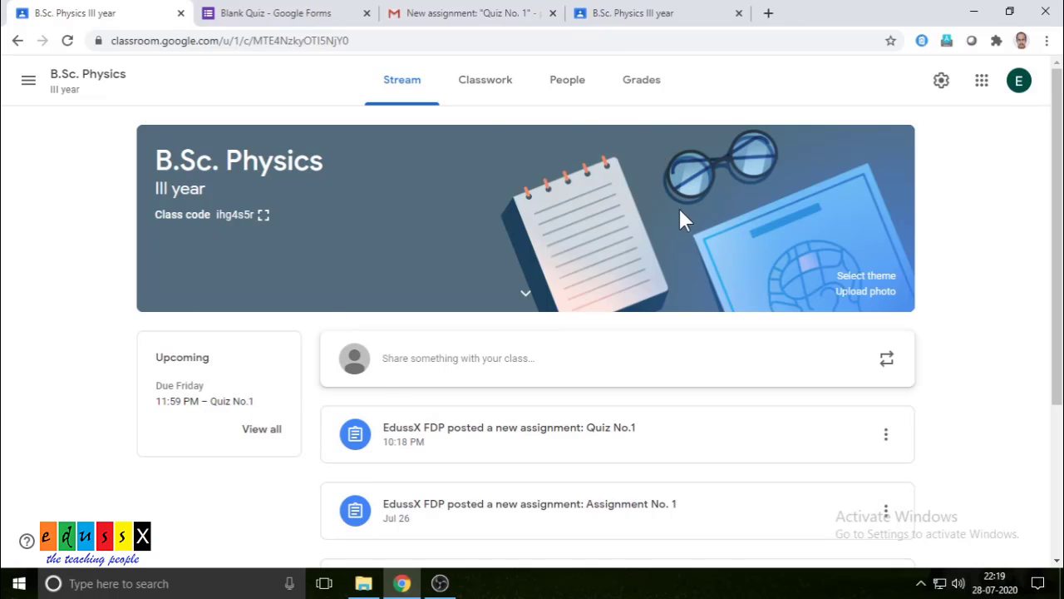
{"action": "left_click", "coordinate": [659, 18]}
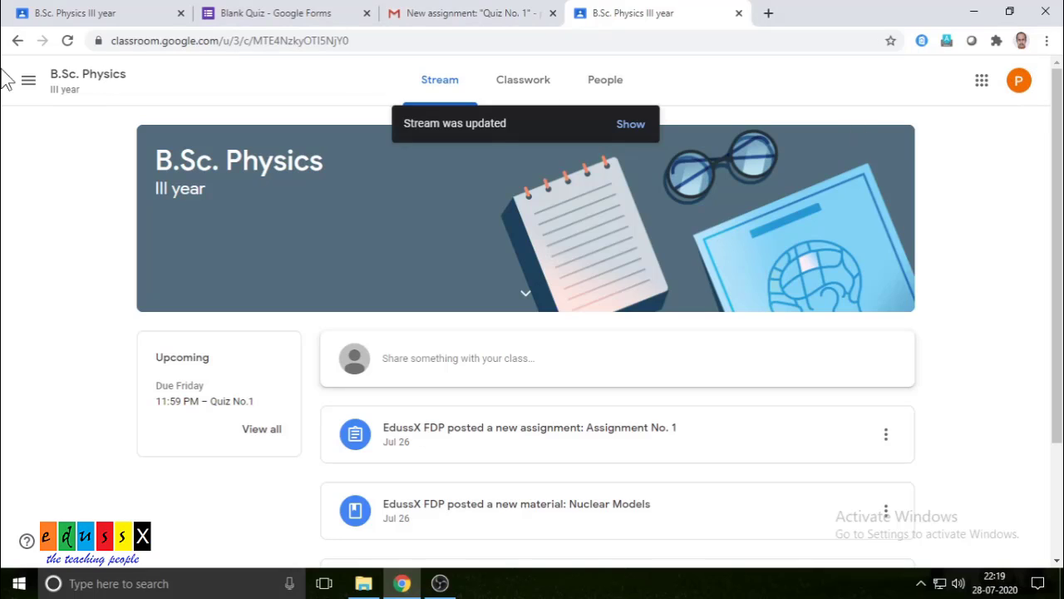
- As the student, reload the stream, open the Quiz No.1 post and launch its attached form
{"action": "left_click", "coordinate": [67, 40]}
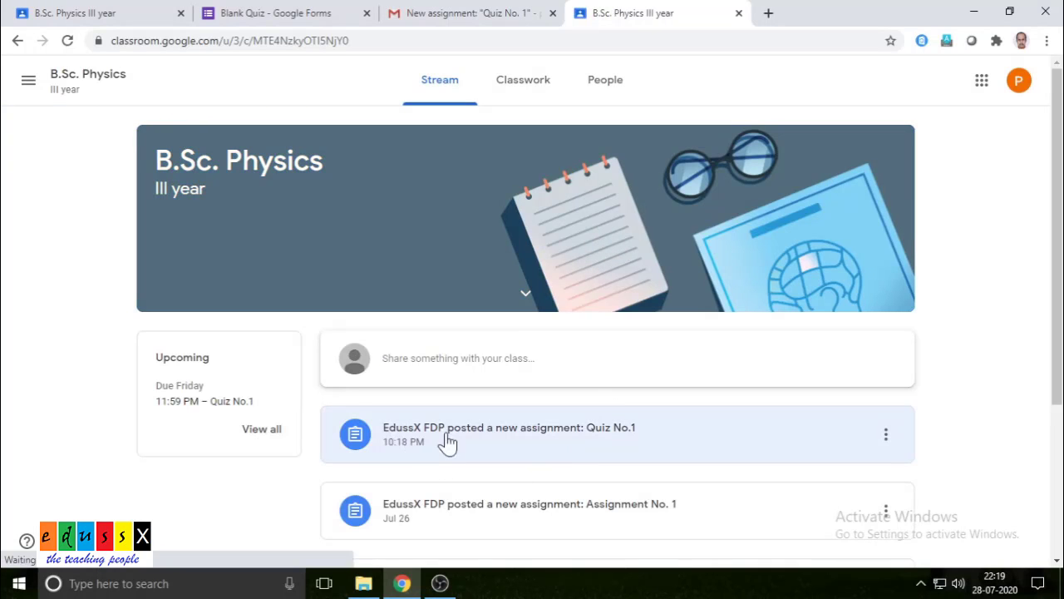
{"action": "left_click", "coordinate": [513, 439]}
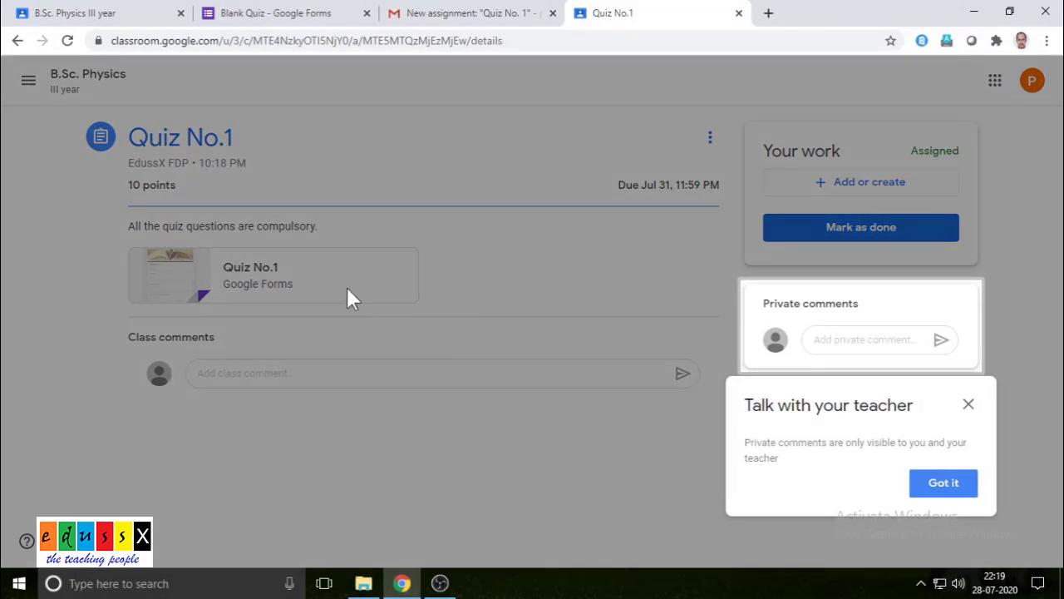
{"action": "left_click", "coordinate": [259, 296]}
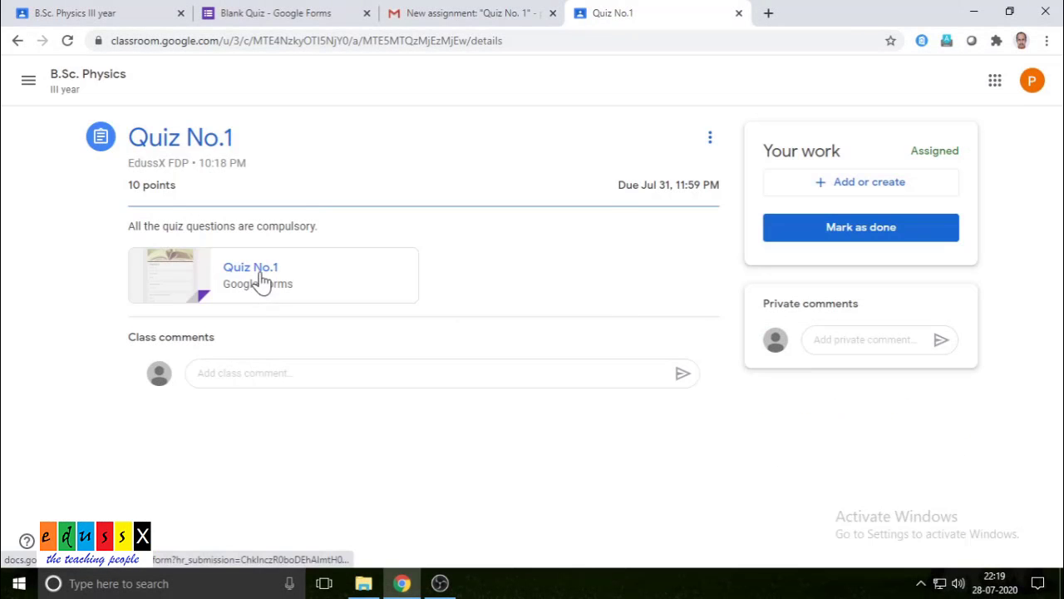
{"action": "left_click", "coordinate": [260, 278]}
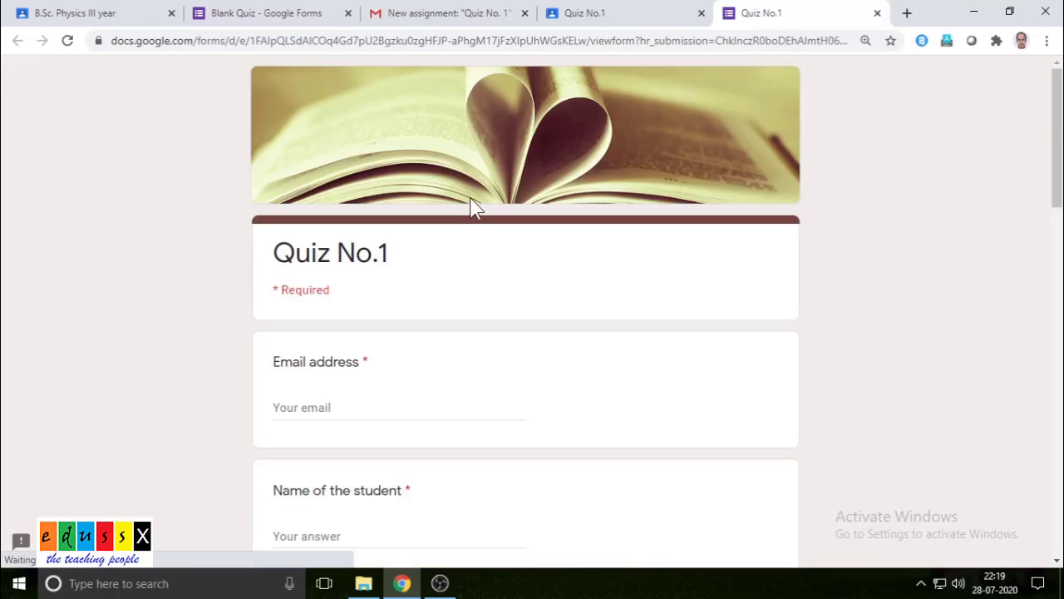
- Enter the student's email address and name in the Quiz No.1 form
{"action": "scroll", "coordinate": [499, 227], "scroll_direction": "down", "scroll_amount": 3}
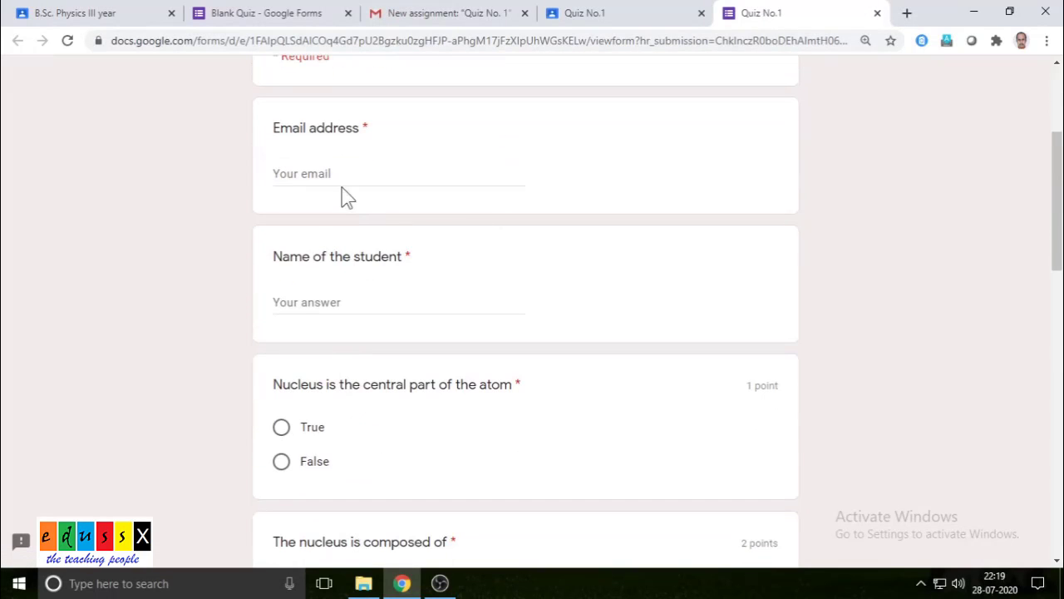
{"action": "left_click", "coordinate": [336, 172]}
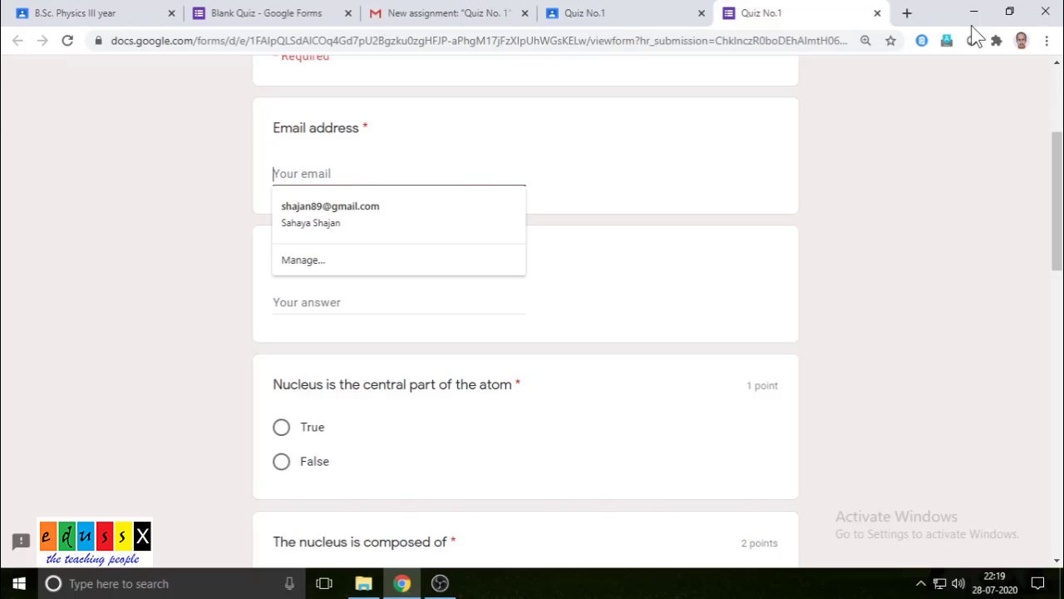
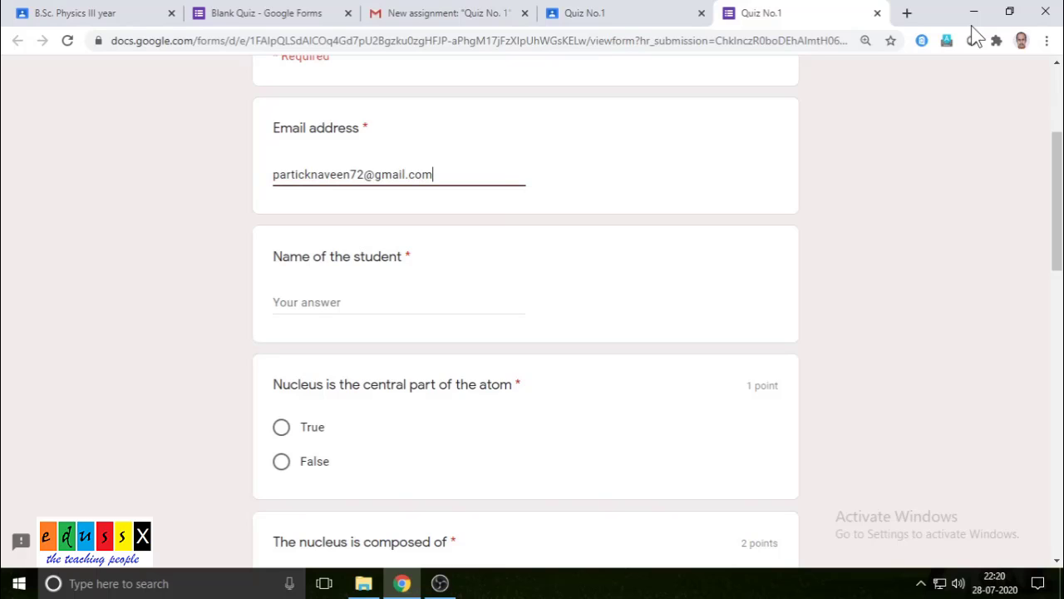
{"action": "left_click", "coordinate": [341, 304]}
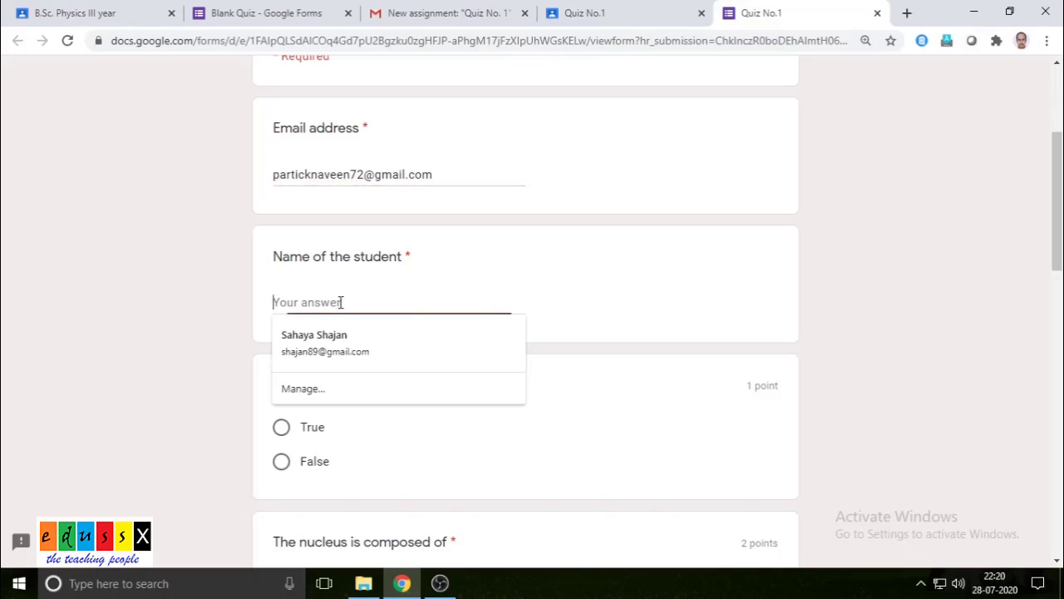
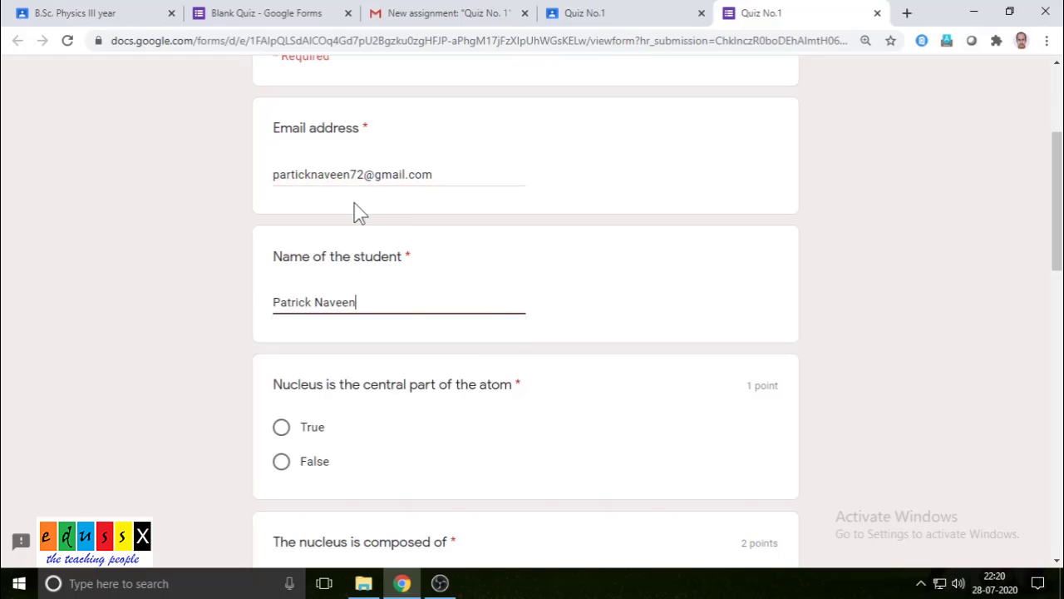
- Answer True for the nucleus question and tick electrons and neutrons
{"action": "scroll", "coordinate": [452, 358], "scroll_direction": "down", "scroll_amount": 2}
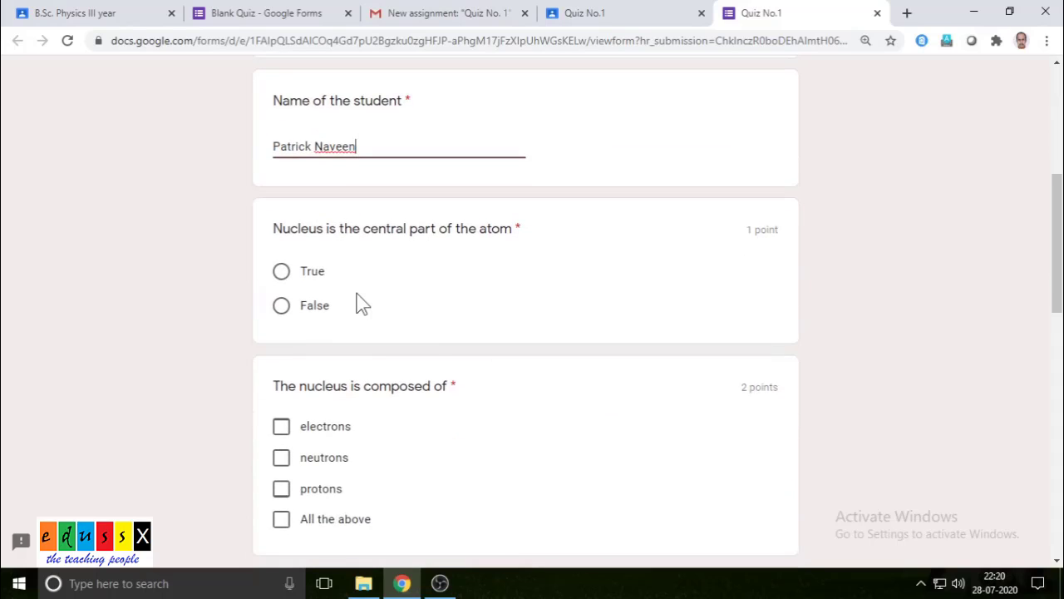
{"action": "left_click", "coordinate": [292, 273]}
{"action": "scroll", "coordinate": [404, 328], "scroll_direction": "down", "scroll_amount": 2}
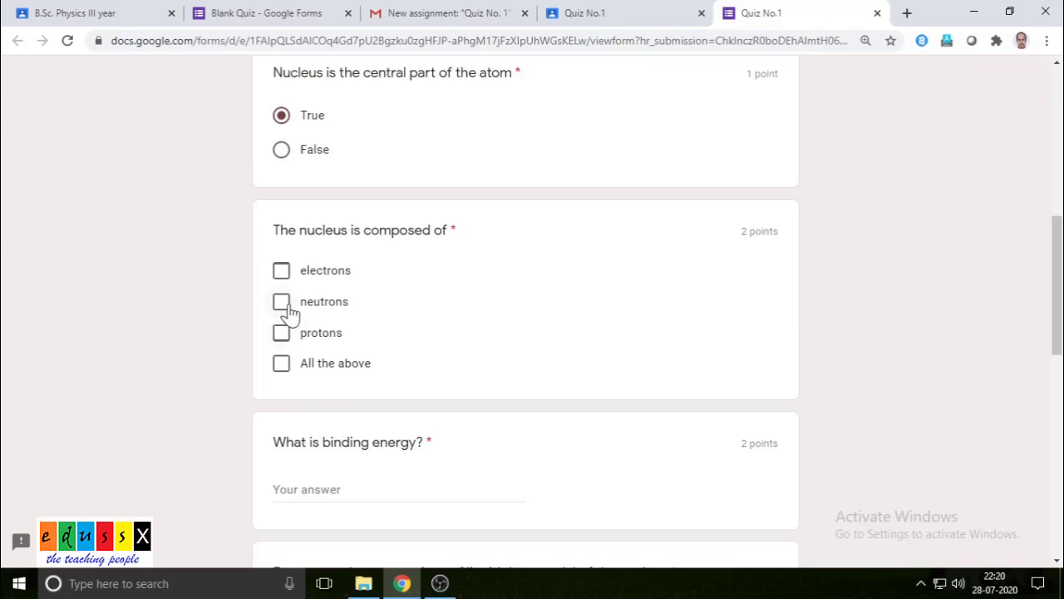
{"action": "left_click", "coordinate": [282, 277]}
{"action": "left_click", "coordinate": [281, 301]}
- Type 'bi' for binding energy and 'liquid drop model assumptions' for the liquid drop question
{"action": "scroll", "coordinate": [463, 316], "scroll_direction": "down", "scroll_amount": 2}
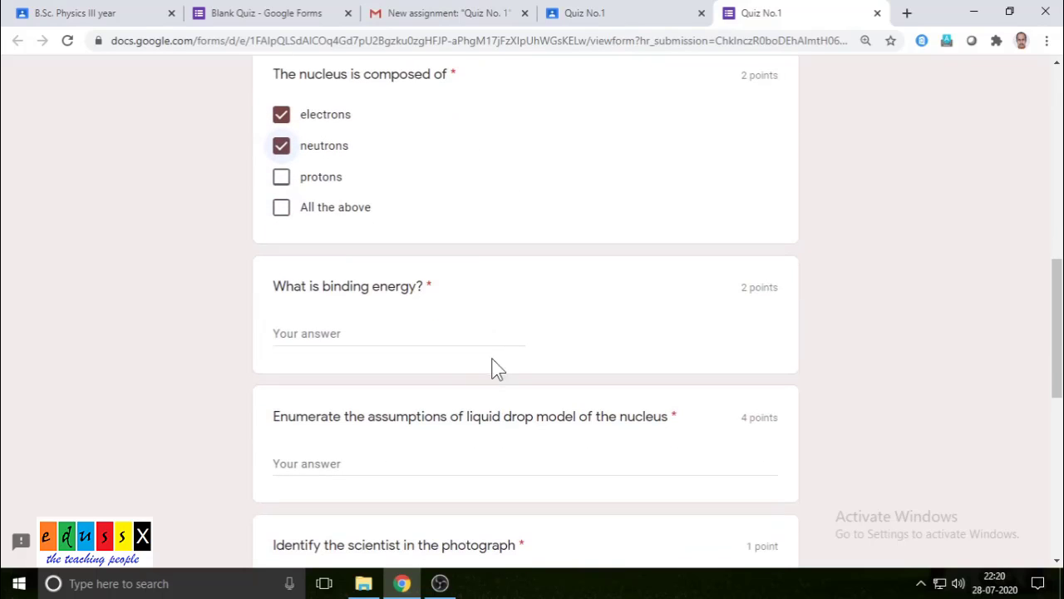
{"action": "left_click", "coordinate": [358, 332]}
{"action": "type", "text": "binding energy"}
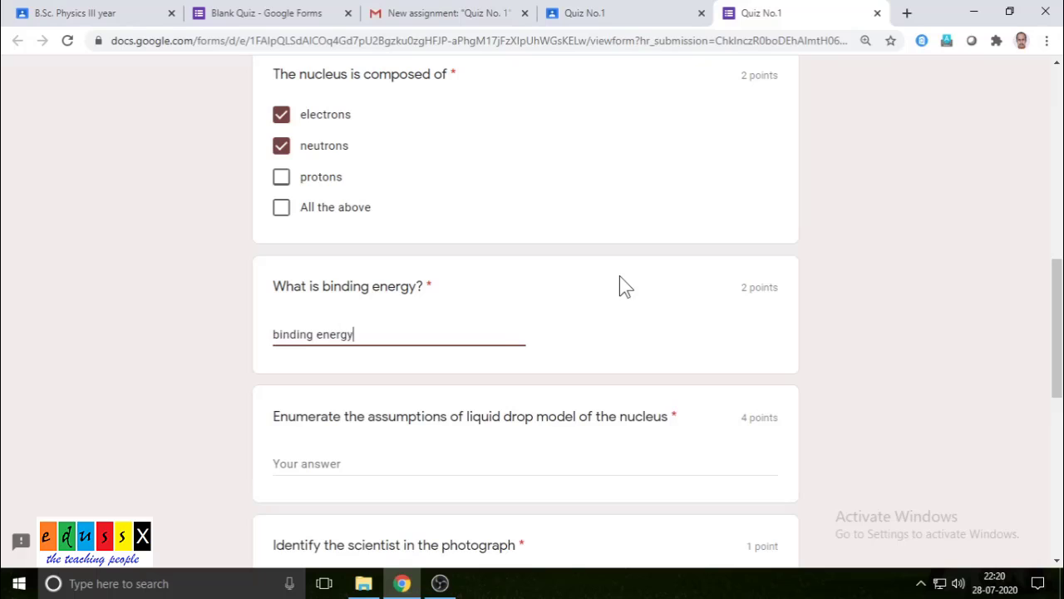
{"action": "left_click", "coordinate": [445, 459]}
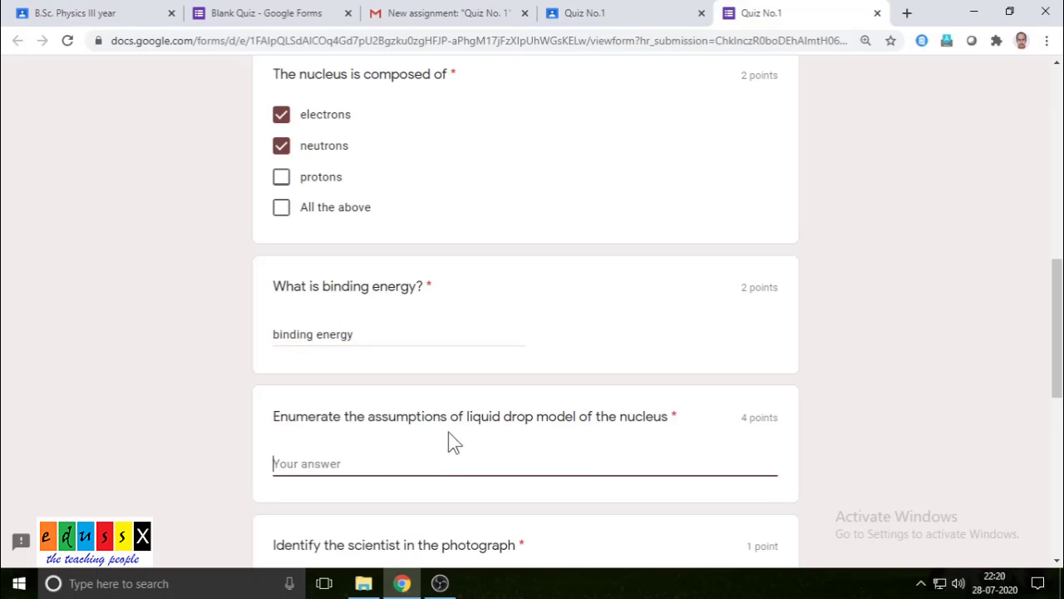
{"action": "type", "text": "liquid"}
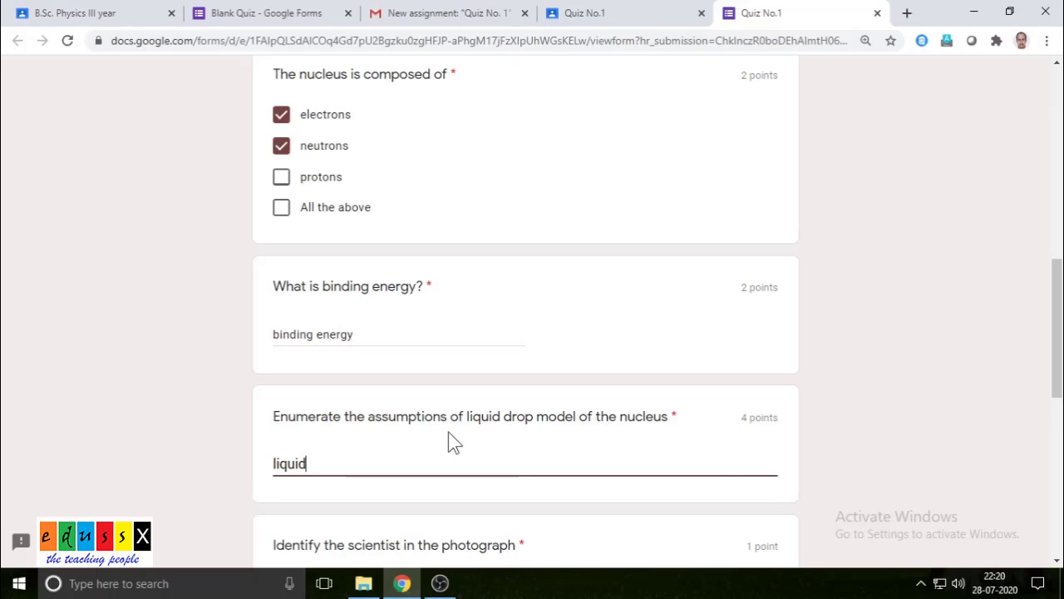
{"action": "type", "text": " drop mo"}
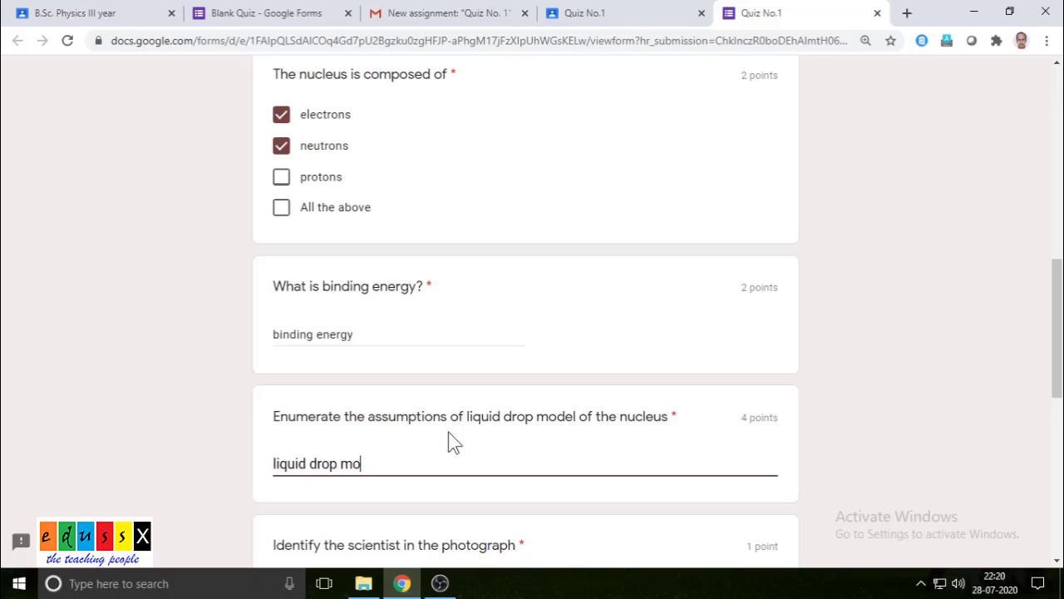
{"action": "type", "text": "del assumptions"}
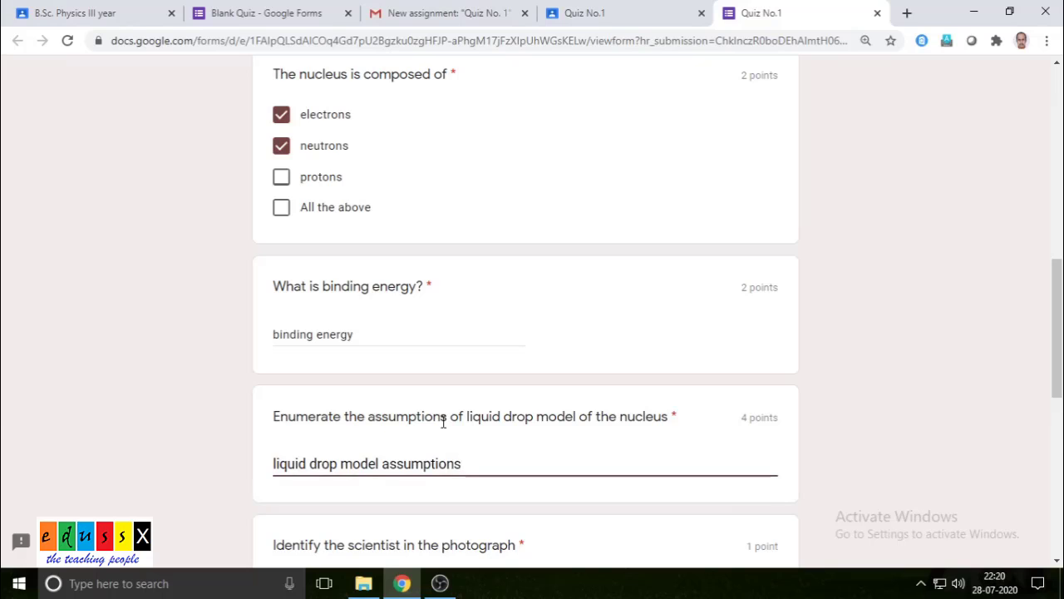
- Choose Albert Einstein for the photo question and submit the response
{"action": "scroll", "coordinate": [445, 426], "scroll_direction": "down", "scroll_amount": 2}
{"action": "scroll", "coordinate": [455, 374], "scroll_direction": "down", "scroll_amount": 3}
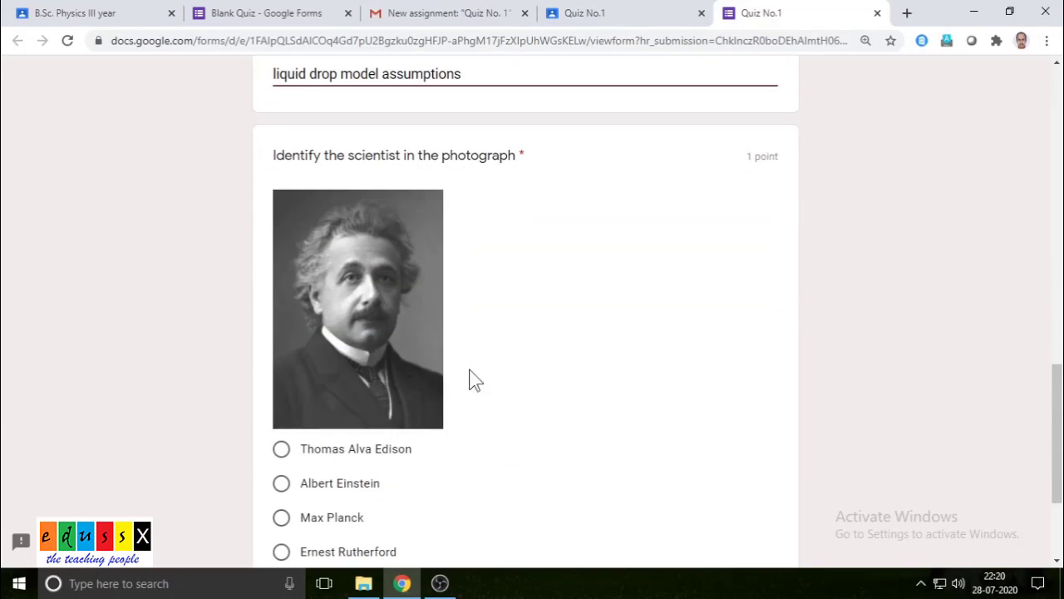
{"action": "left_click", "coordinate": [336, 483]}
{"action": "scroll", "coordinate": [475, 456], "scroll_direction": "down", "scroll_amount": 3}
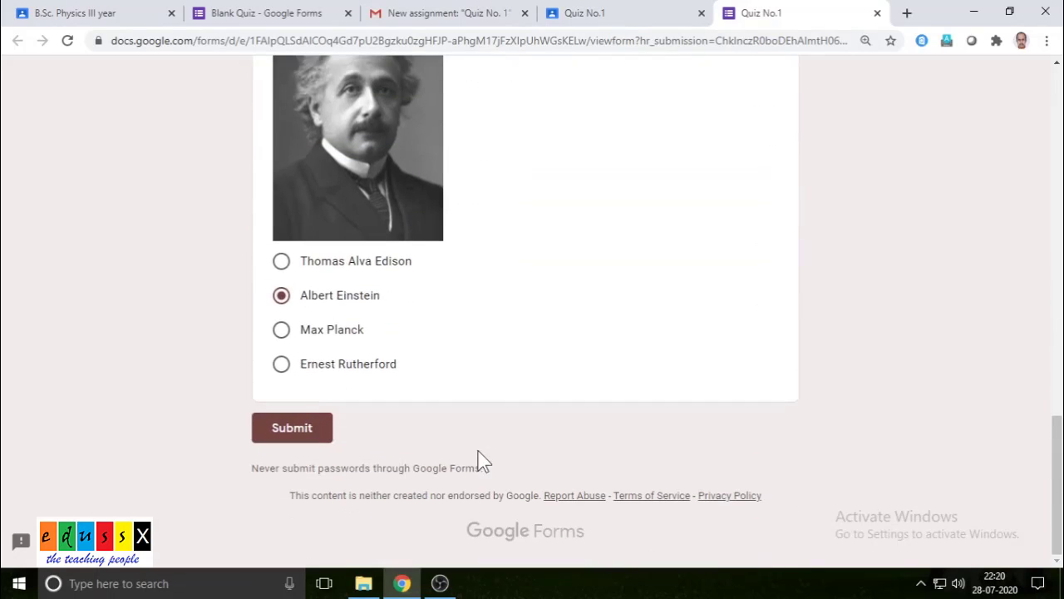
{"action": "left_click", "coordinate": [300, 430]}
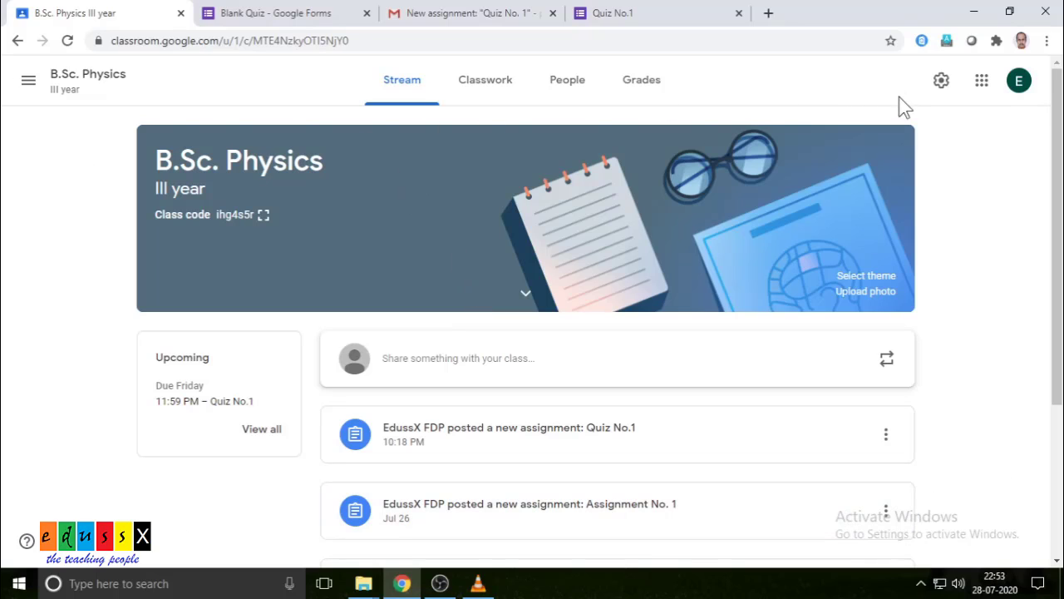
- Open the Quiz No.1 post from the Stream to reach its Student work page
{"action": "left_click", "coordinate": [571, 439]}
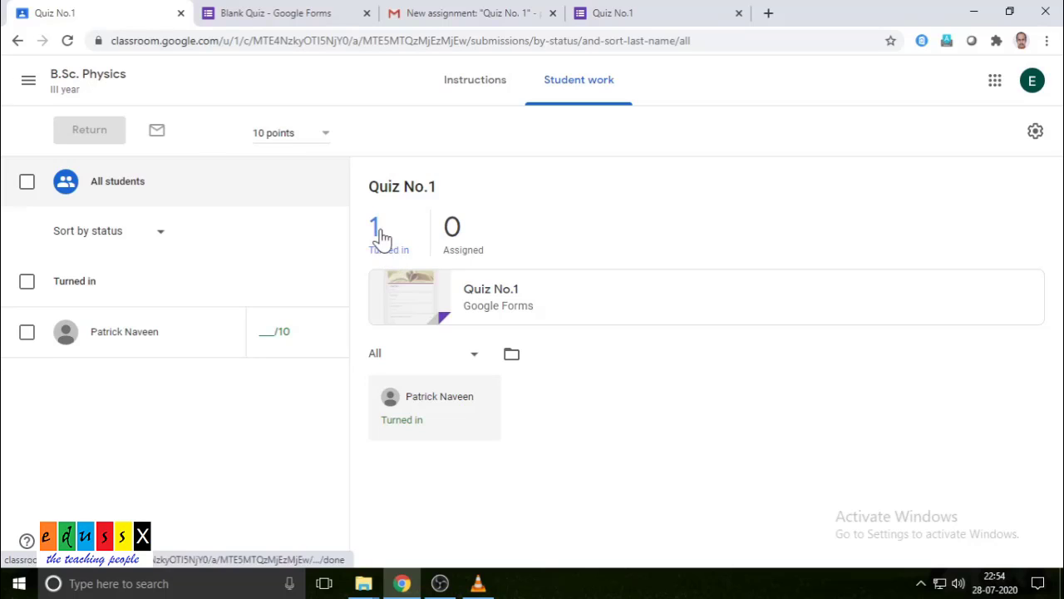
- Start entering the student's grade, then switch to the Blank Quiz form's responses summary
{"action": "left_click", "coordinate": [270, 333]}
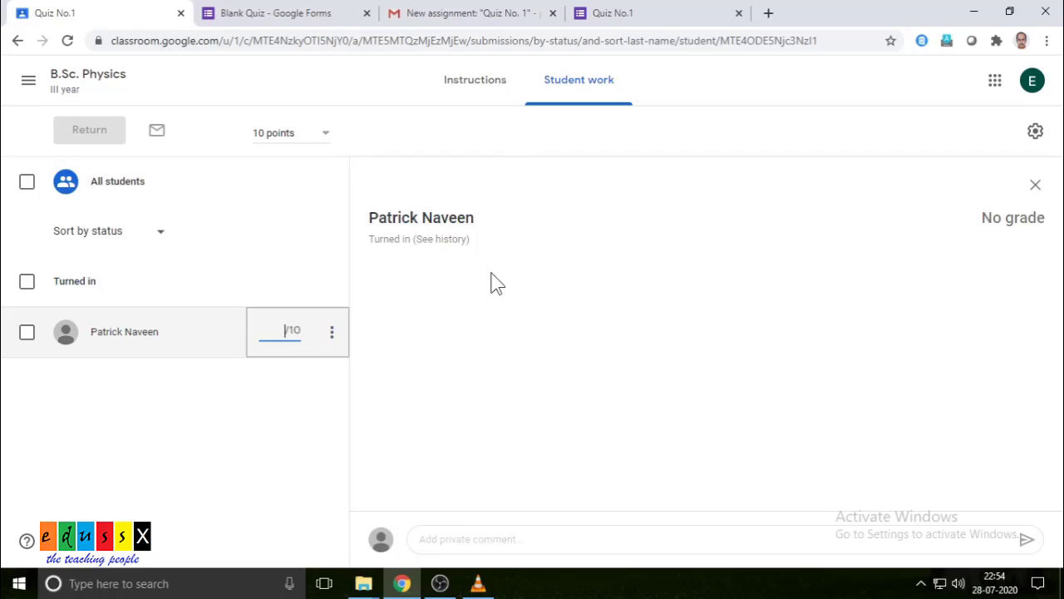
{"action": "left_click", "coordinate": [270, 18]}
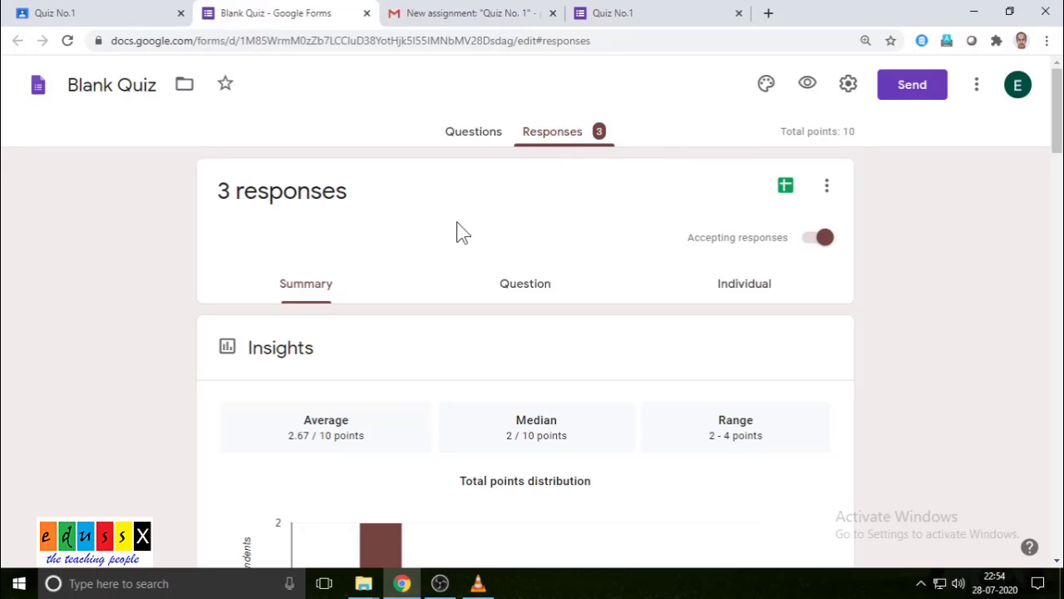
{"action": "scroll", "coordinate": [453, 229], "scroll_direction": "down", "scroll_amount": 2}
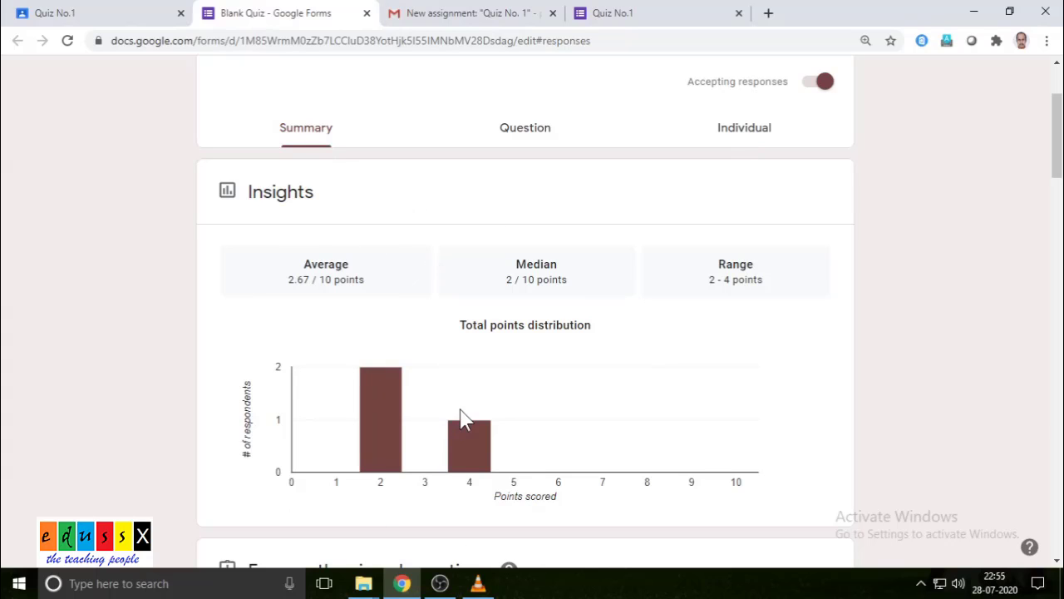
{"action": "scroll", "coordinate": [460, 416], "scroll_direction": "down", "scroll_amount": 3}
{"action": "scroll", "coordinate": [489, 308], "scroll_direction": "down", "scroll_amount": 3}
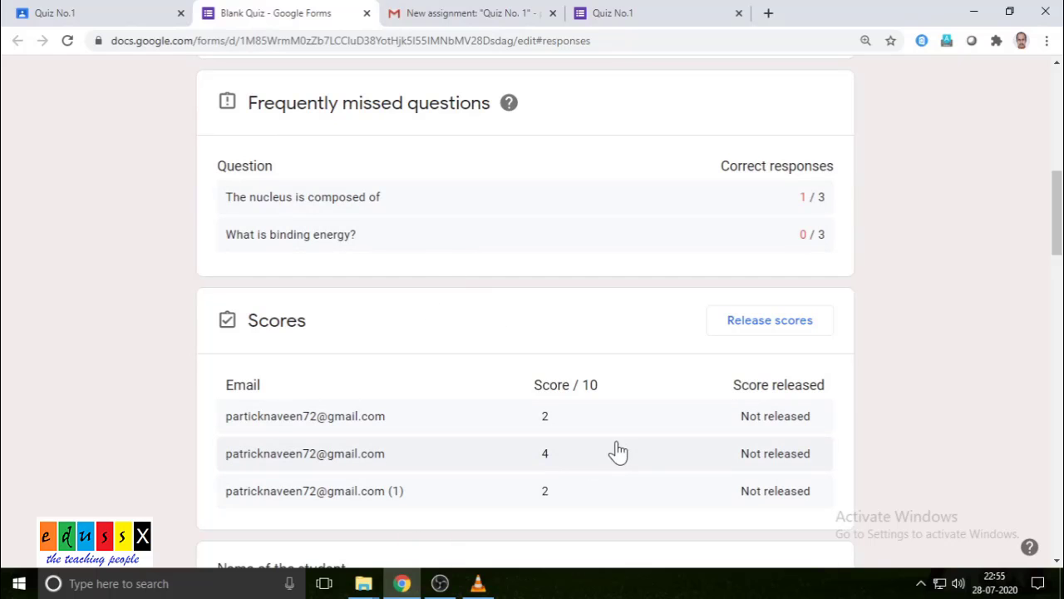
{"action": "scroll", "coordinate": [619, 449], "scroll_direction": "up", "scroll_amount": 6}
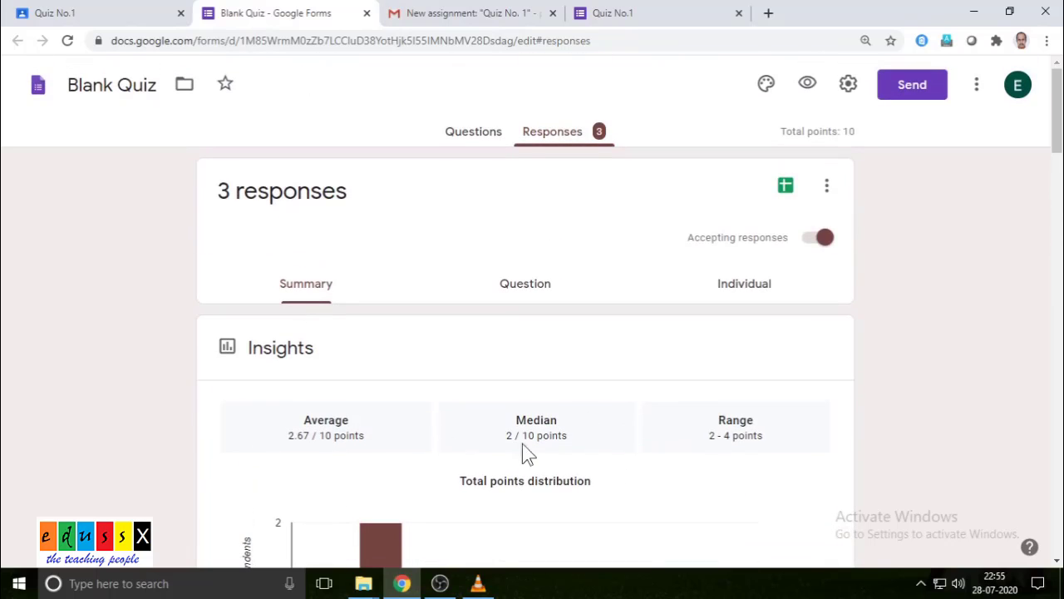
{"action": "scroll", "coordinate": [465, 399], "scroll_direction": "down", "scroll_amount": 2}
{"action": "scroll", "coordinate": [477, 377], "scroll_direction": "up", "scroll_amount": 1}
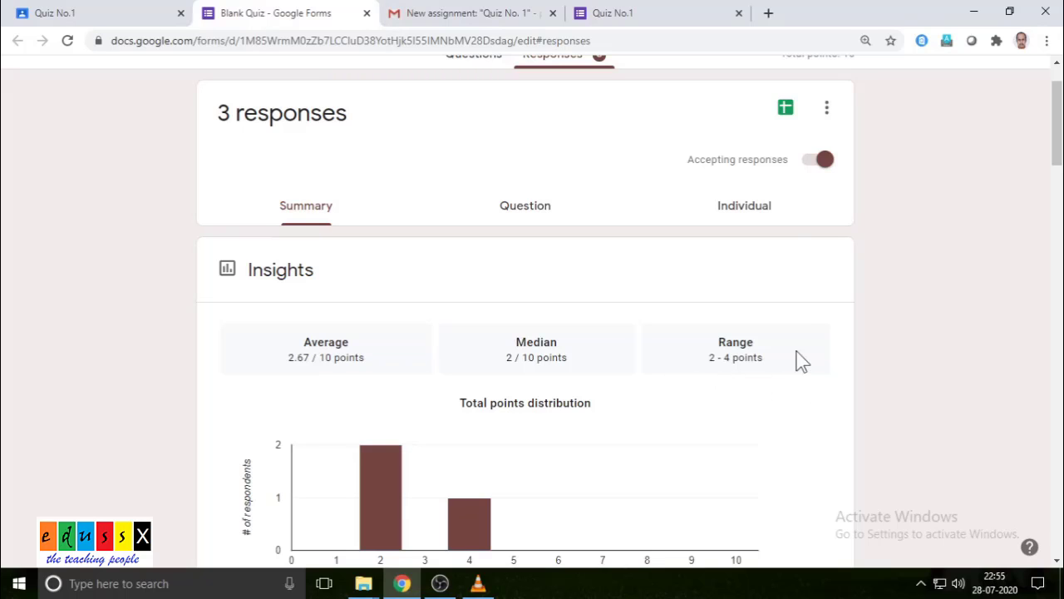
- Switch the responses view from Question to Individual and scroll down to the nucleus questions
{"action": "left_click", "coordinate": [515, 208]}
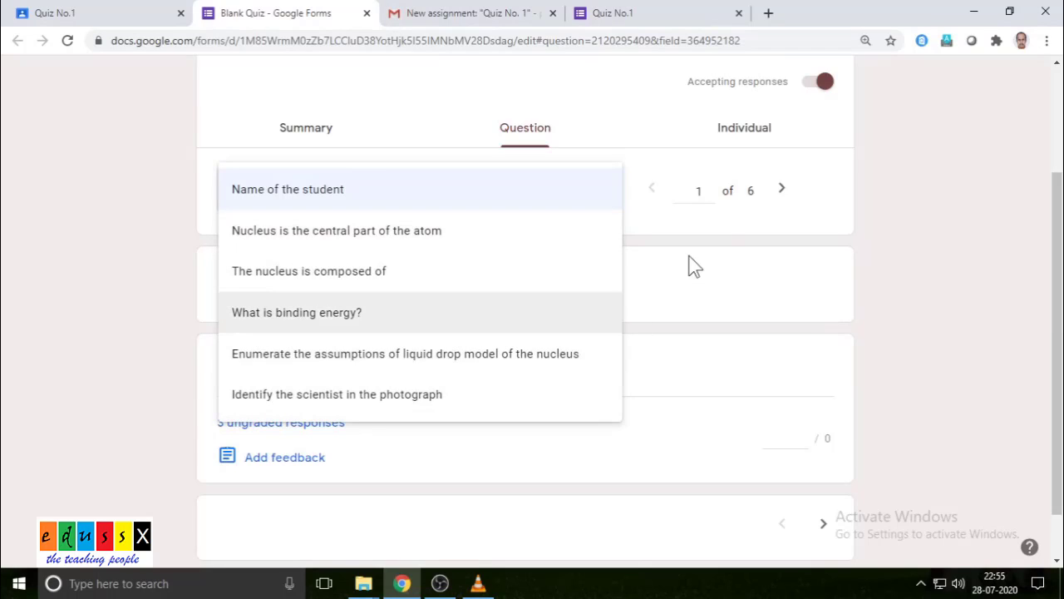
{"action": "left_click", "coordinate": [663, 211]}
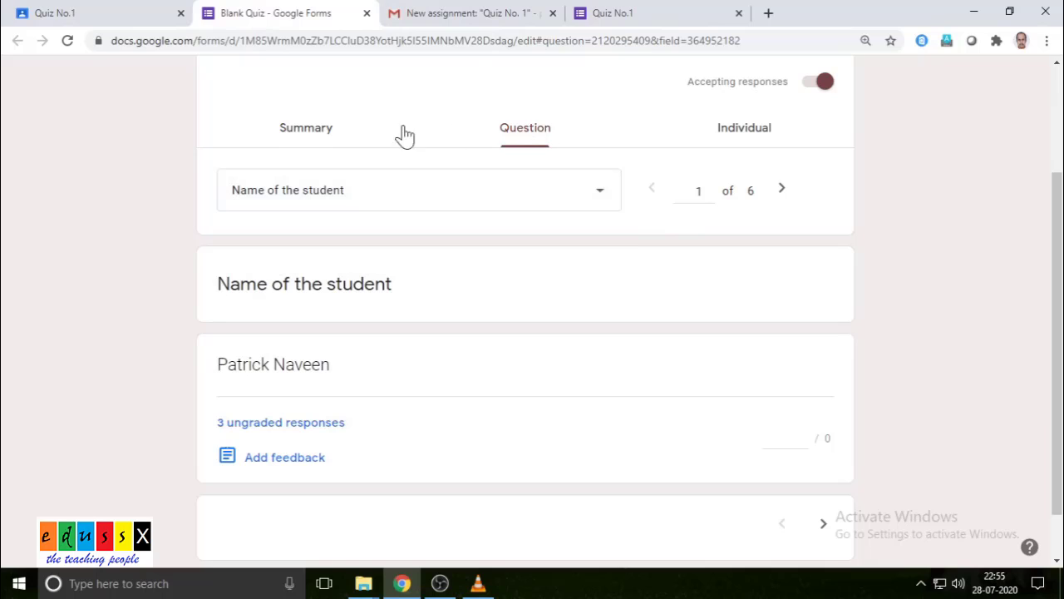
{"action": "left_click", "coordinate": [725, 129]}
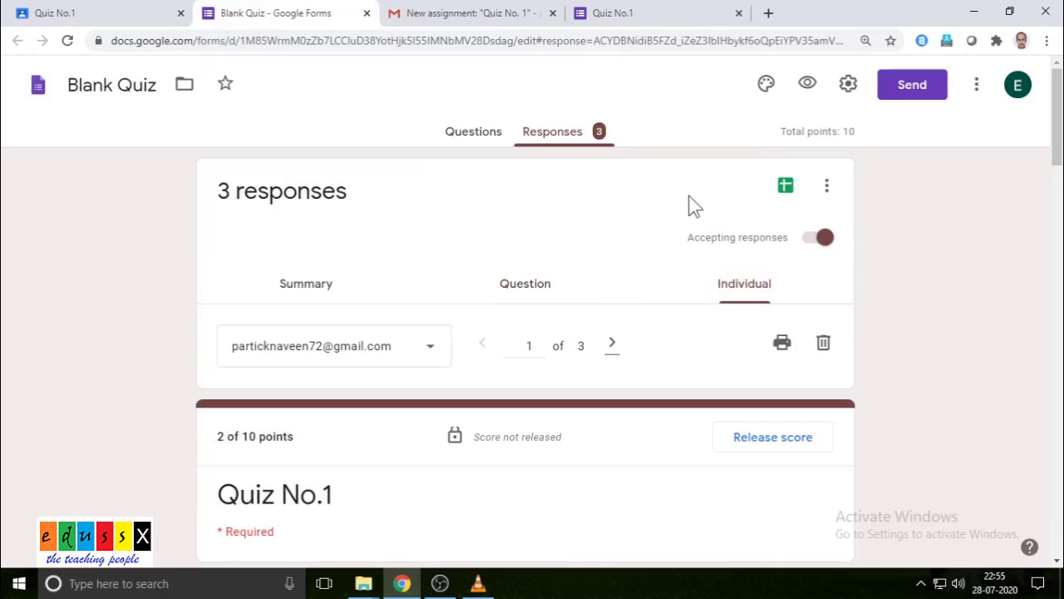
{"action": "scroll", "coordinate": [665, 290], "scroll_direction": "down", "scroll_amount": 2}
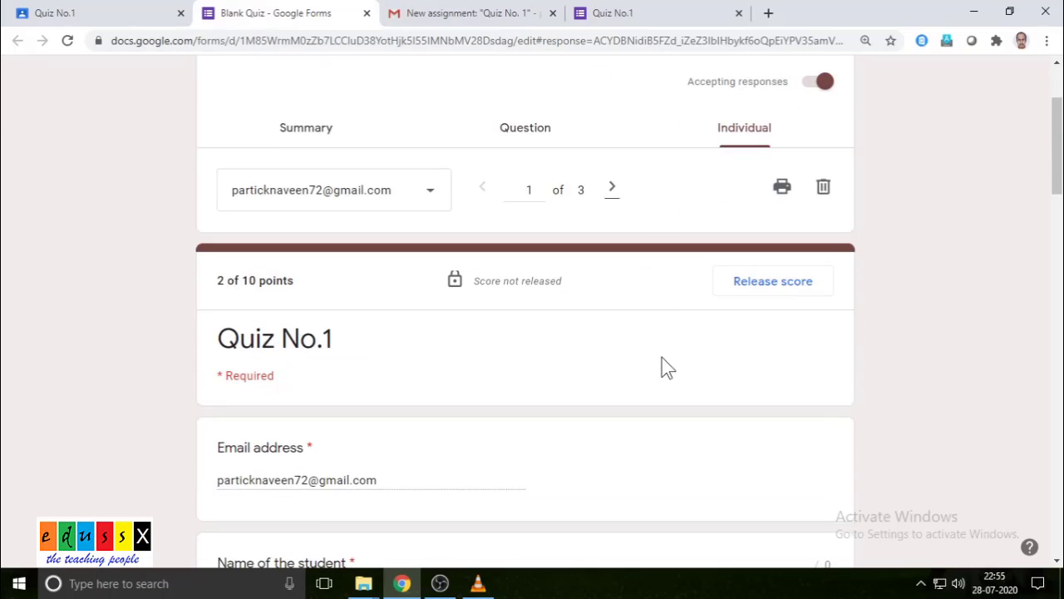
{"action": "scroll", "coordinate": [601, 361], "scroll_direction": "down", "scroll_amount": 2}
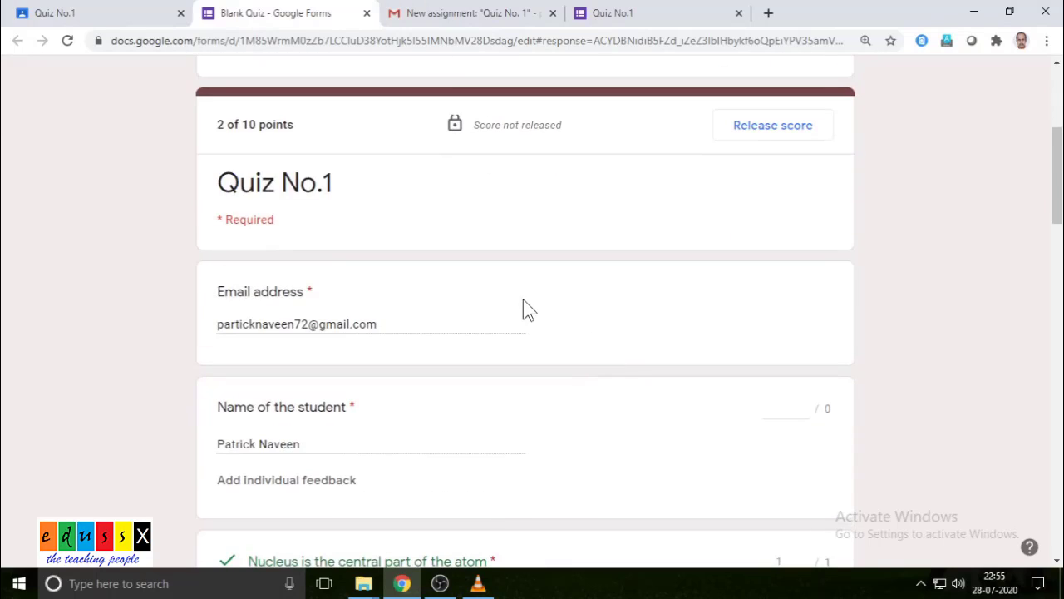
{"action": "scroll", "coordinate": [673, 241], "scroll_direction": "down", "scroll_amount": 1}
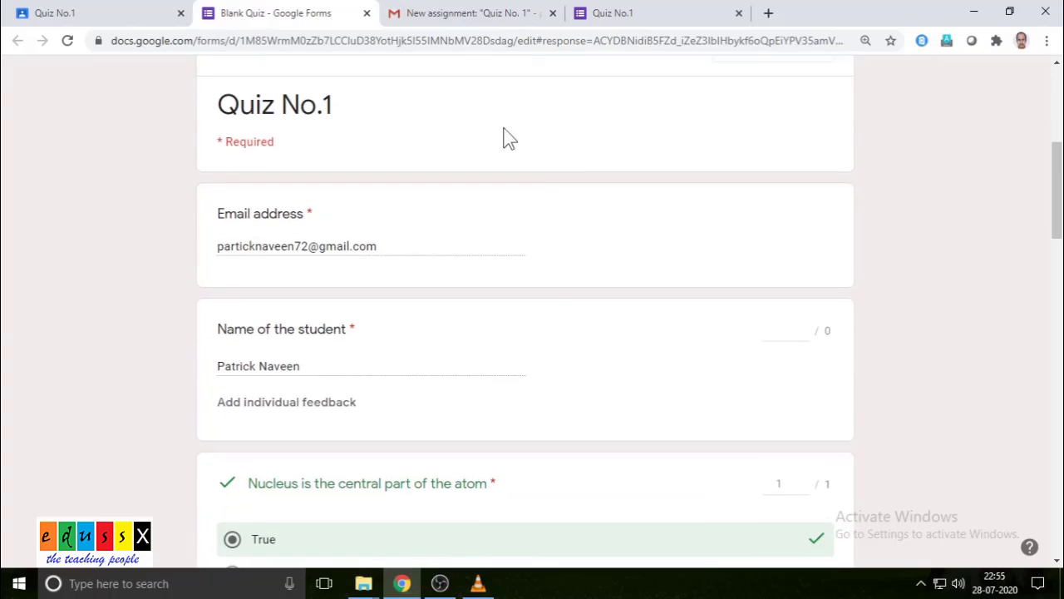
{"action": "scroll", "coordinate": [556, 319], "scroll_direction": "down", "scroll_amount": 1}
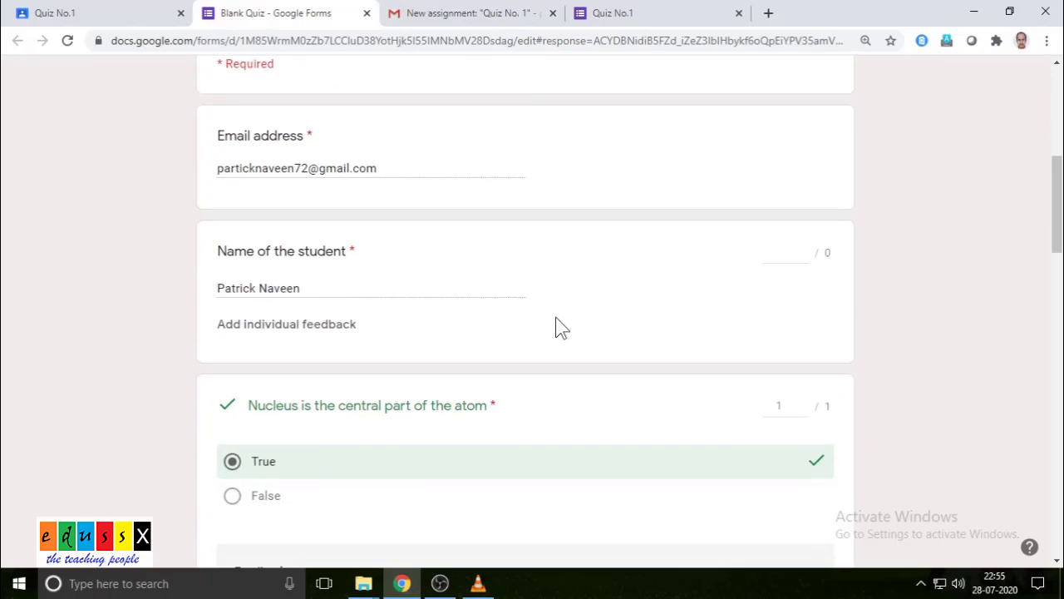
{"action": "scroll", "coordinate": [556, 318], "scroll_direction": "up", "scroll_amount": 2}
{"action": "scroll", "coordinate": [556, 319], "scroll_direction": "down", "scroll_amount": 2}
{"action": "scroll", "coordinate": [562, 327], "scroll_direction": "up", "scroll_amount": 1}
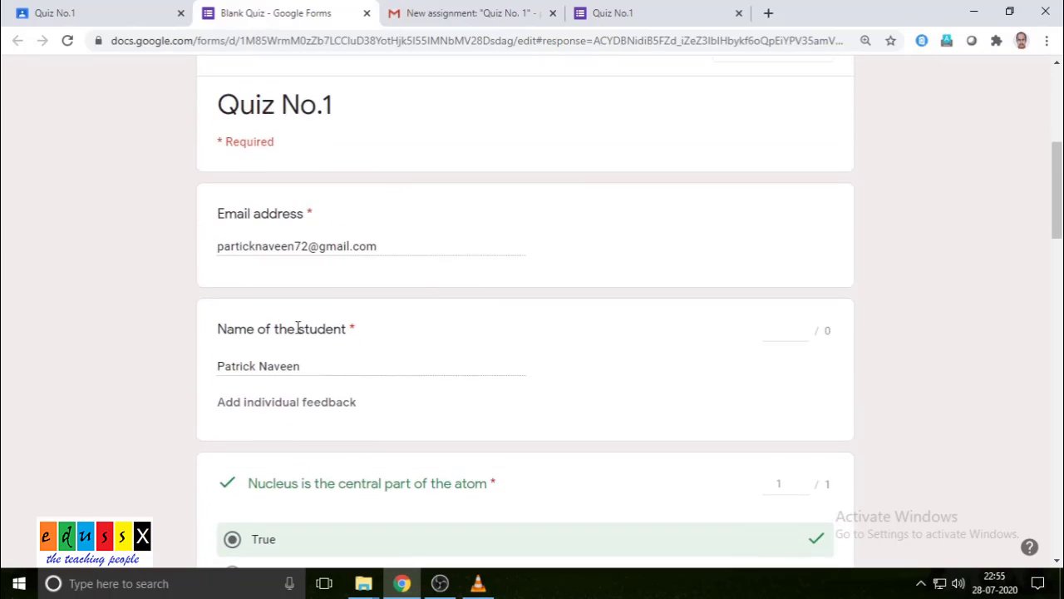
{"action": "scroll", "coordinate": [411, 380], "scroll_direction": "down", "scroll_amount": 3}
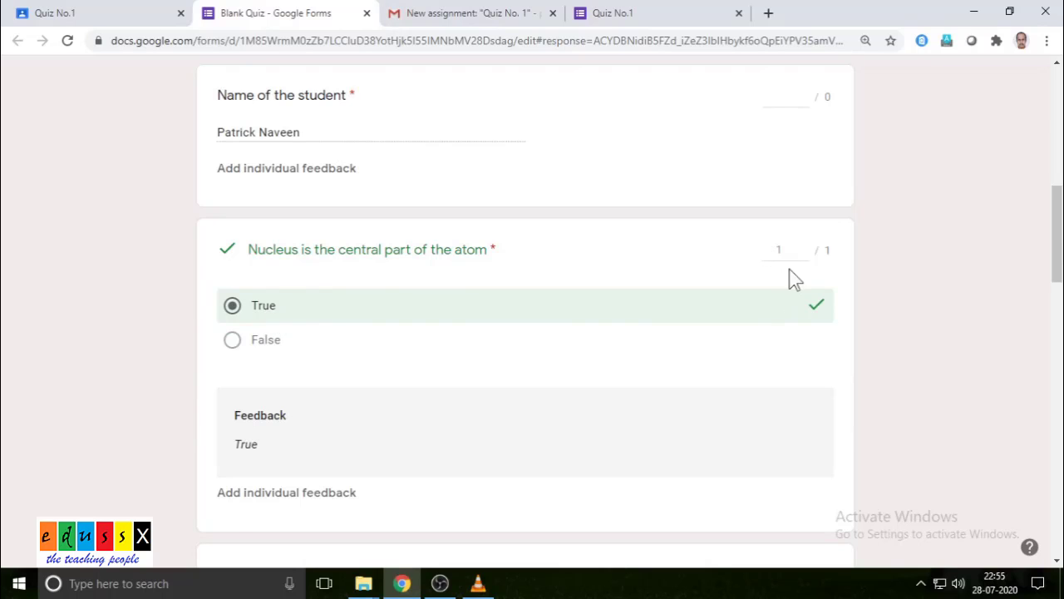
{"action": "scroll", "coordinate": [546, 361], "scroll_direction": "down", "scroll_amount": 4}
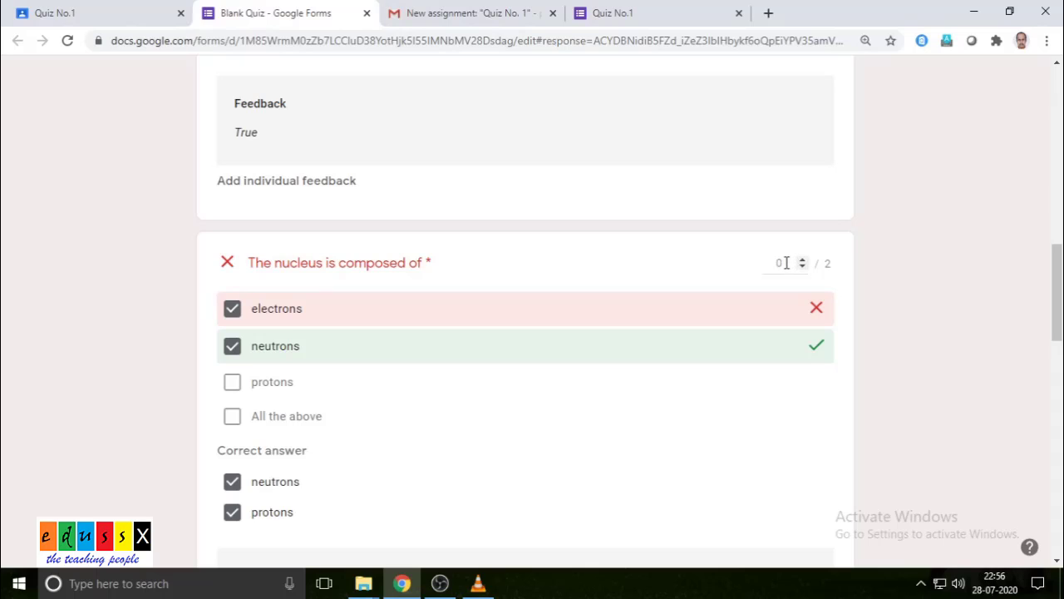
- Change the nucleus question's 0 points and save the revised score
{"action": "left_click_drag", "start_coordinate": [785, 263], "coordinate": [745, 263]}
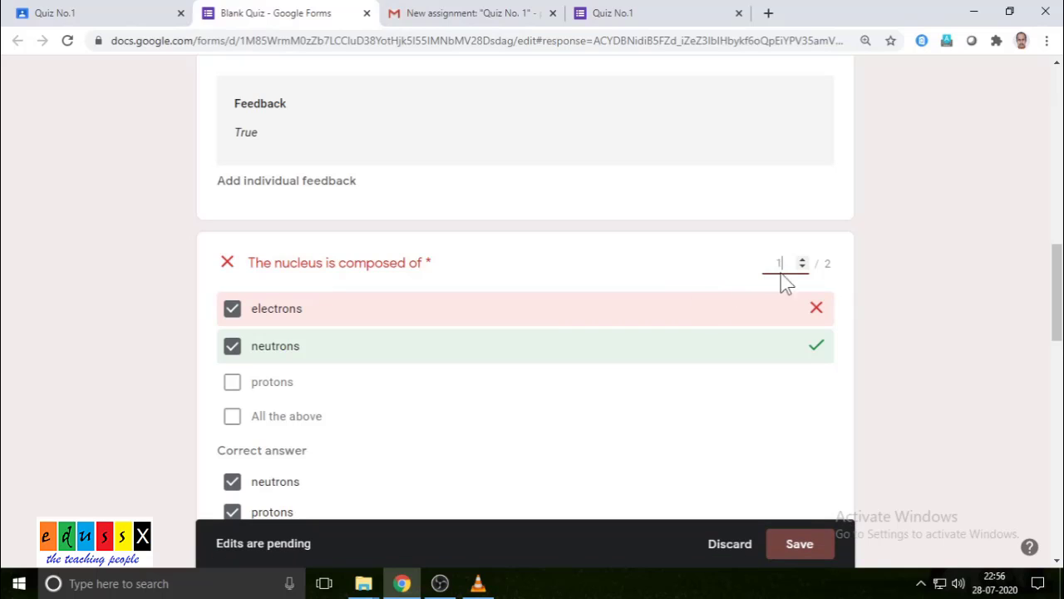
{"action": "left_click", "coordinate": [801, 545]}
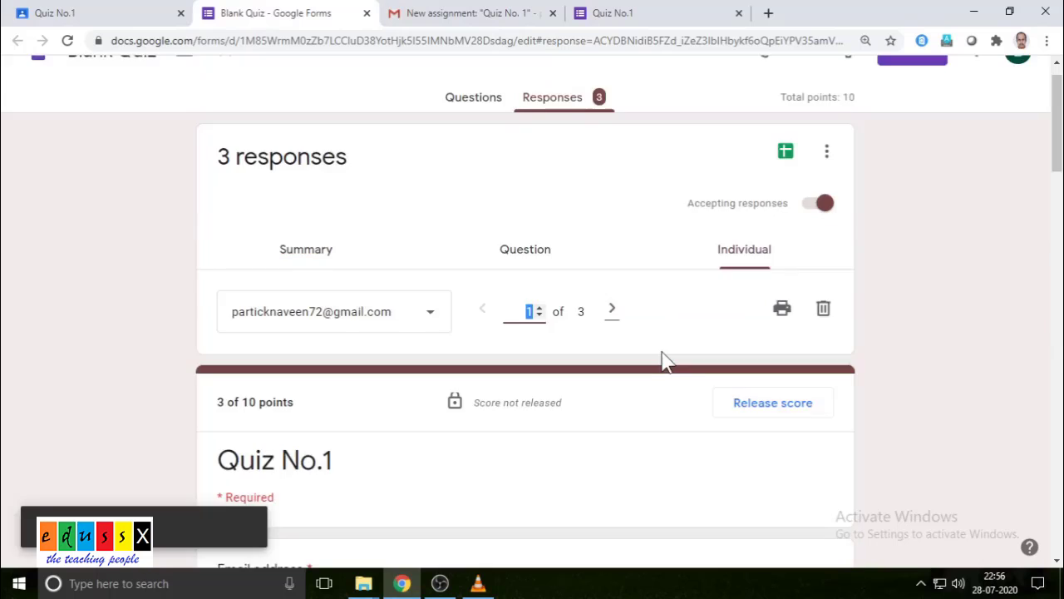
{"action": "scroll", "coordinate": [663, 350], "scroll_direction": "down", "scroll_amount": 8}
{"action": "scroll", "coordinate": [662, 351], "scroll_direction": "down", "scroll_amount": 3}
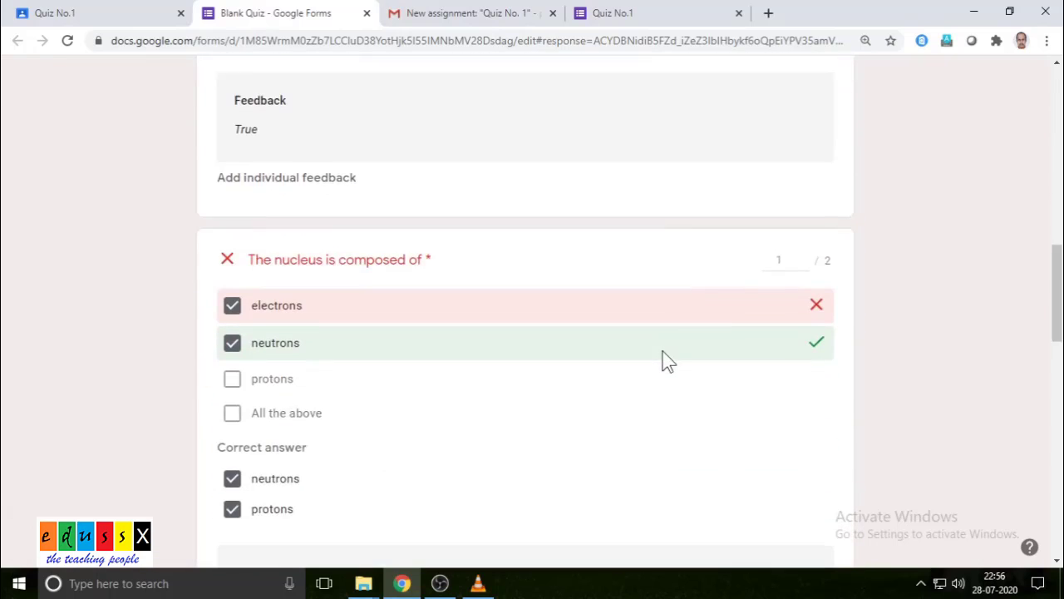
{"action": "scroll", "coordinate": [547, 304], "scroll_direction": "down", "scroll_amount": 2}
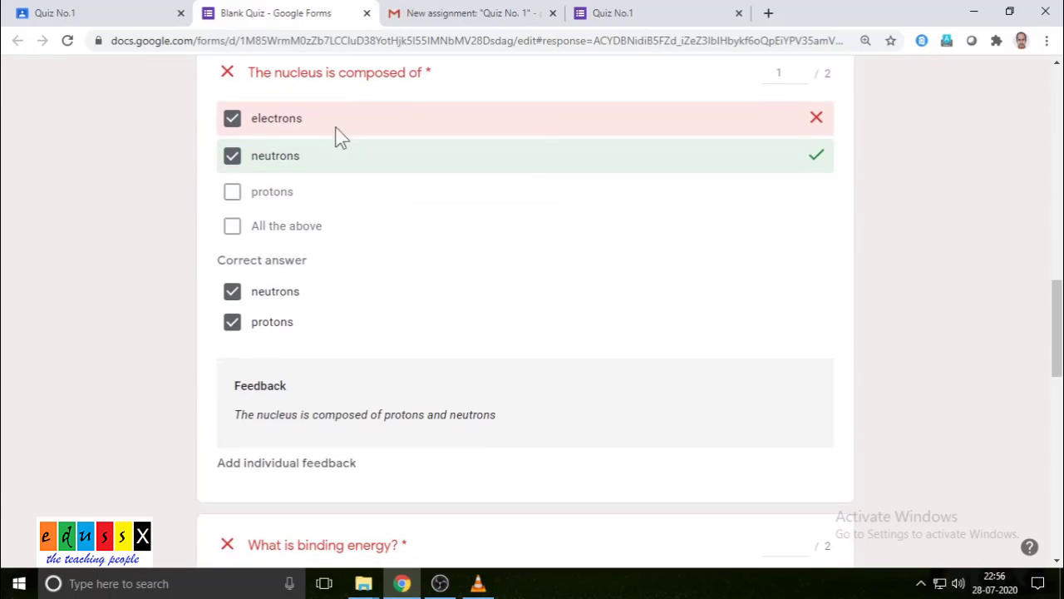
{"action": "scroll", "coordinate": [340, 135], "scroll_direction": "up", "scroll_amount": 2}
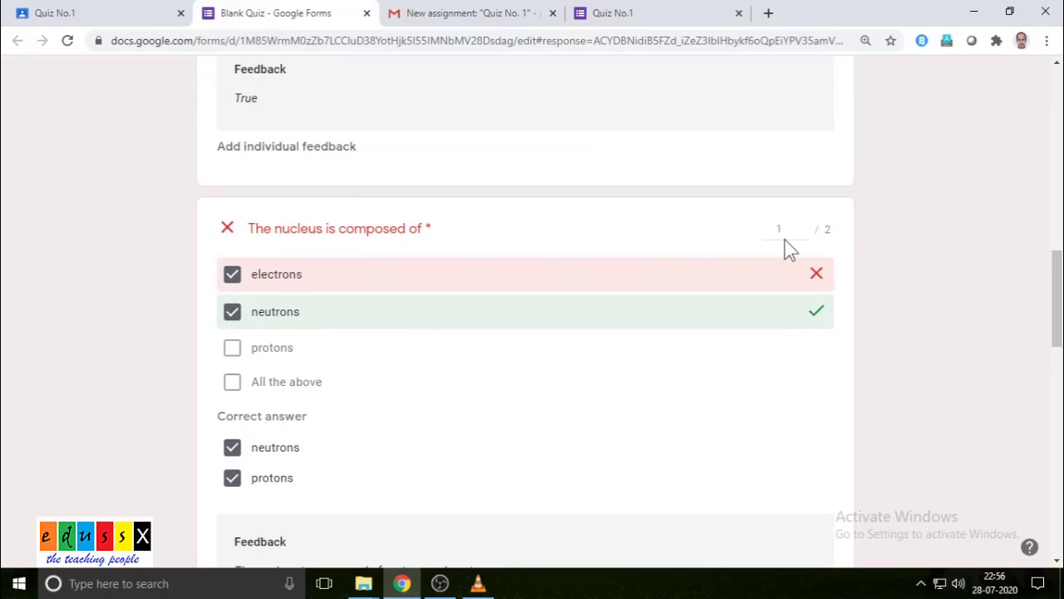
{"action": "scroll", "coordinate": [553, 242], "scroll_direction": "down", "scroll_amount": 1}
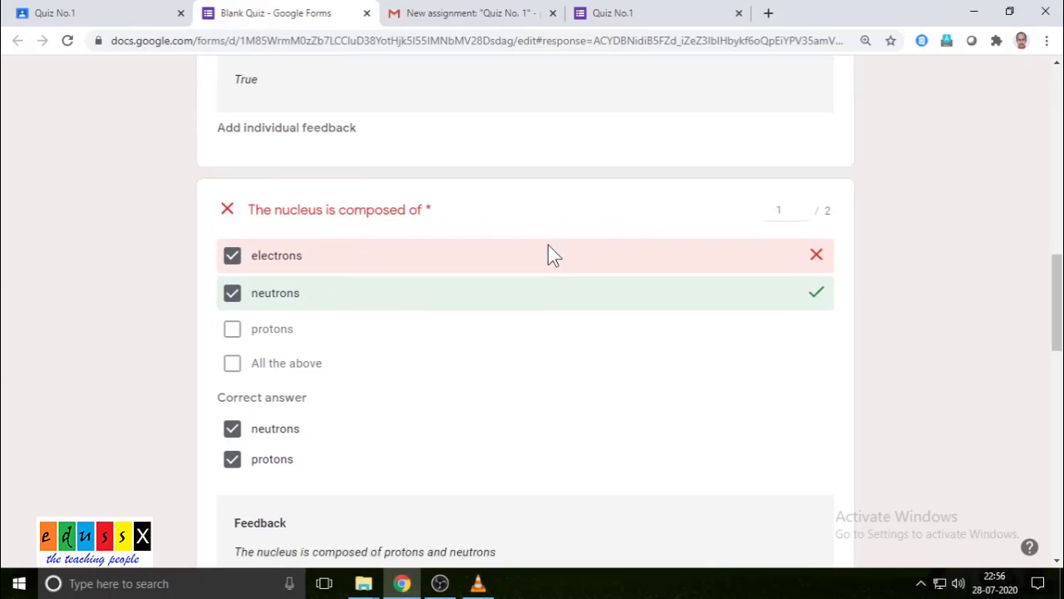
{"action": "scroll", "coordinate": [549, 245], "scroll_direction": "down", "scroll_amount": 3}
{"action": "scroll", "coordinate": [550, 246], "scroll_direction": "down", "scroll_amount": 1}
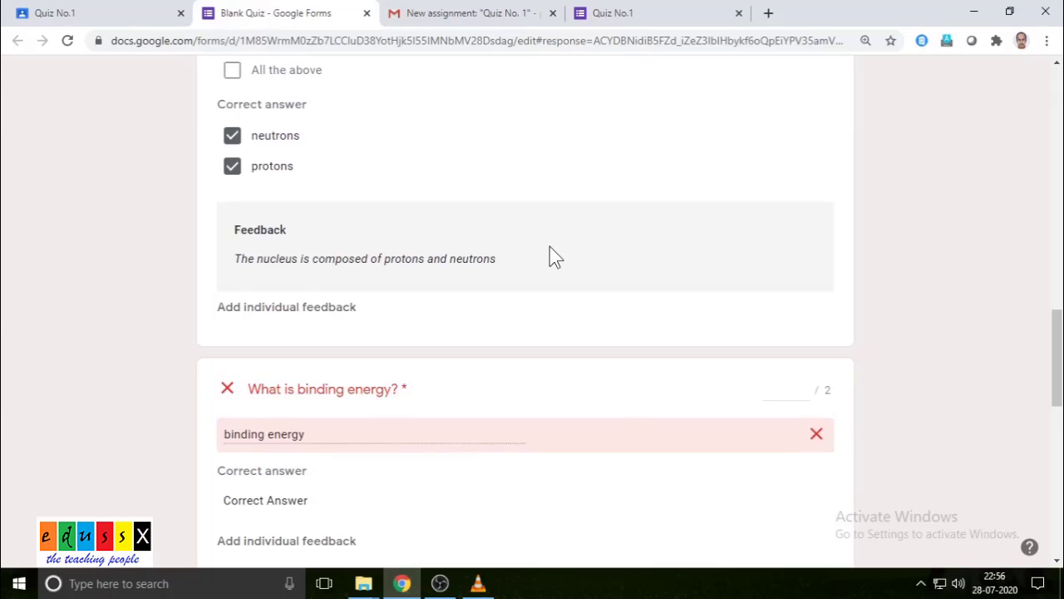
{"action": "scroll", "coordinate": [556, 257], "scroll_direction": "down", "scroll_amount": 2}
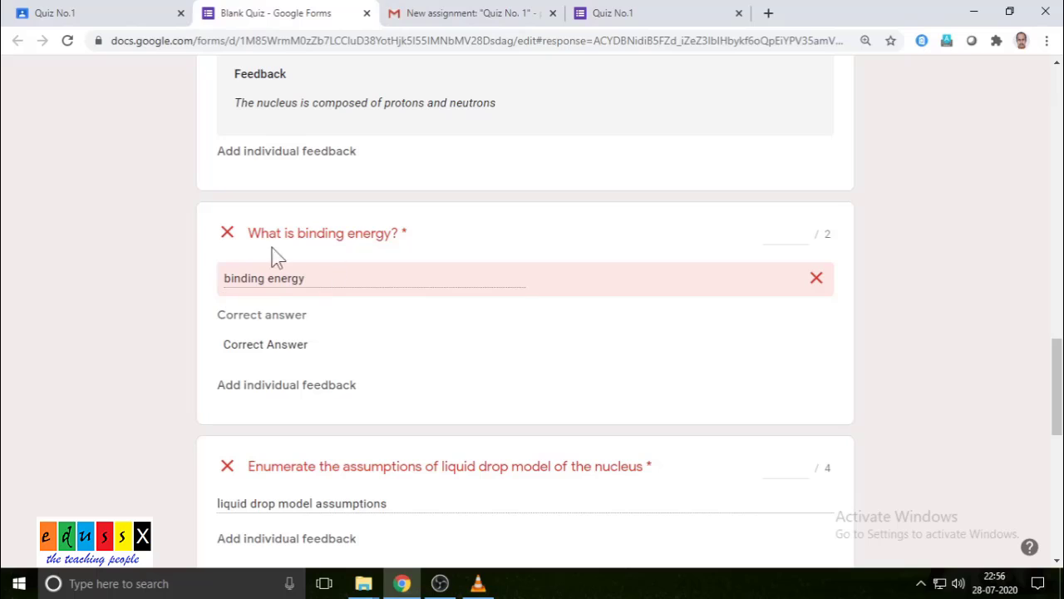
- Award 1 of 2 points for the binding energy answer and save
{"action": "left_click", "coordinate": [802, 231]}
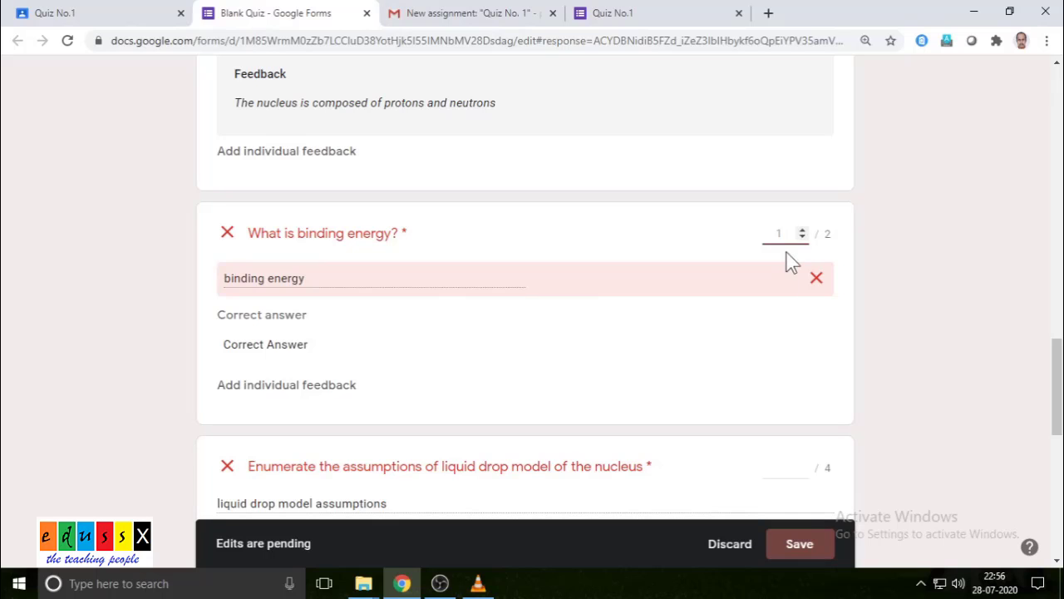
{"action": "left_click", "coordinate": [805, 547]}
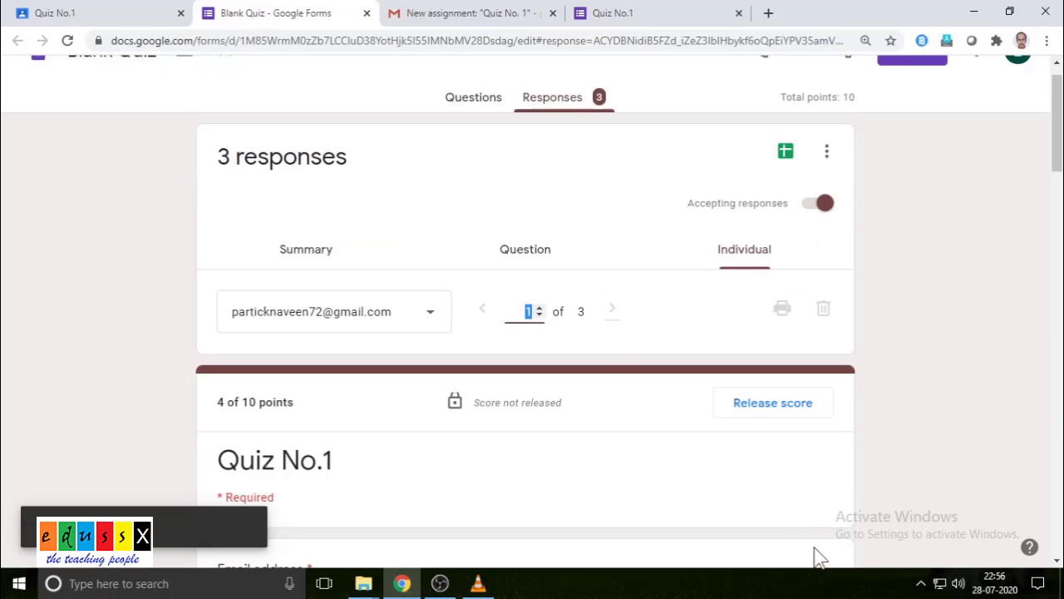
{"action": "scroll", "coordinate": [616, 351], "scroll_direction": "down", "scroll_amount": 12}
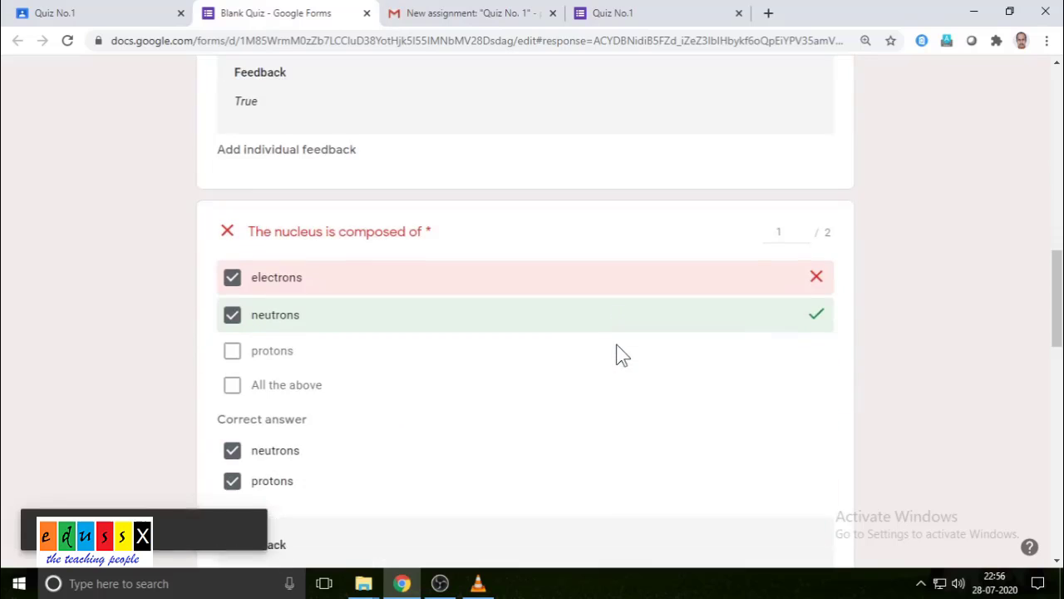
{"action": "scroll", "coordinate": [621, 355], "scroll_direction": "down", "scroll_amount": 8}
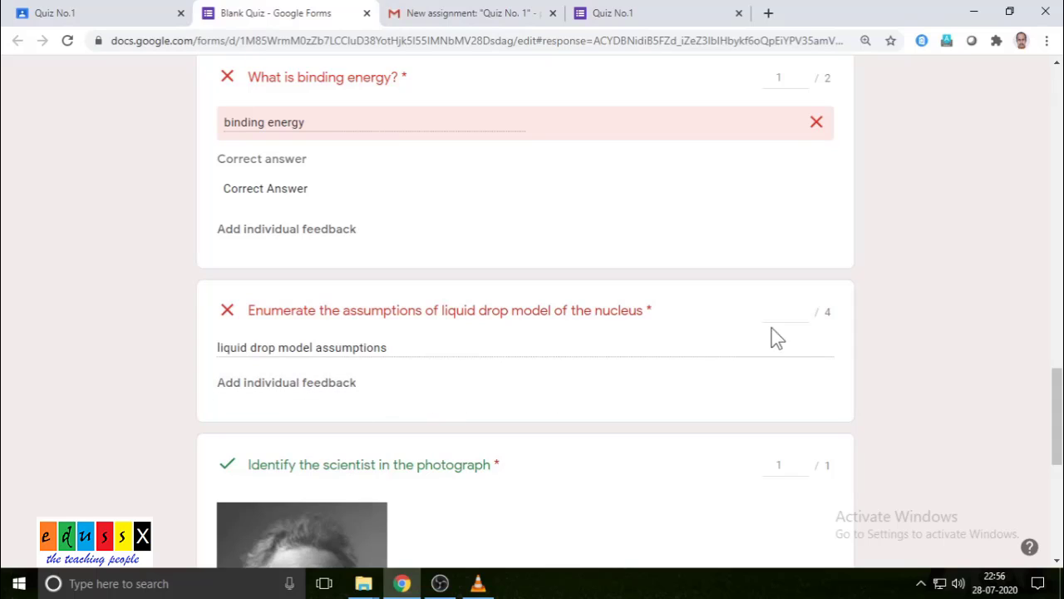
- Give the liquid drop model answer 3 points, save, and return to the response's top
{"action": "left_click", "coordinate": [804, 316]}
{"action": "left_click_drag", "start_coordinate": [789, 309], "coordinate": [756, 319]}
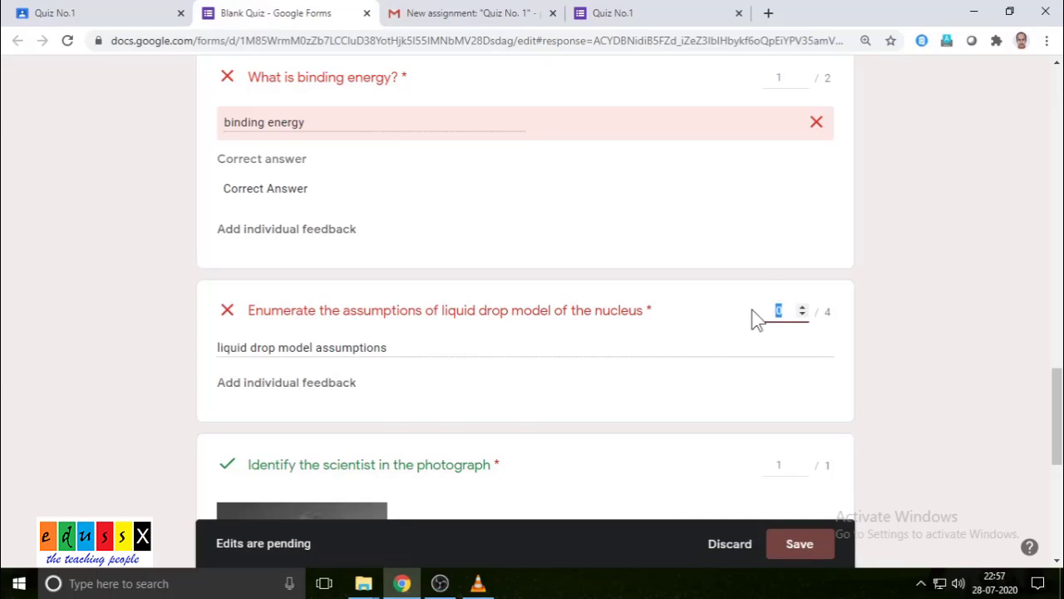
{"action": "type", "text": "3"}
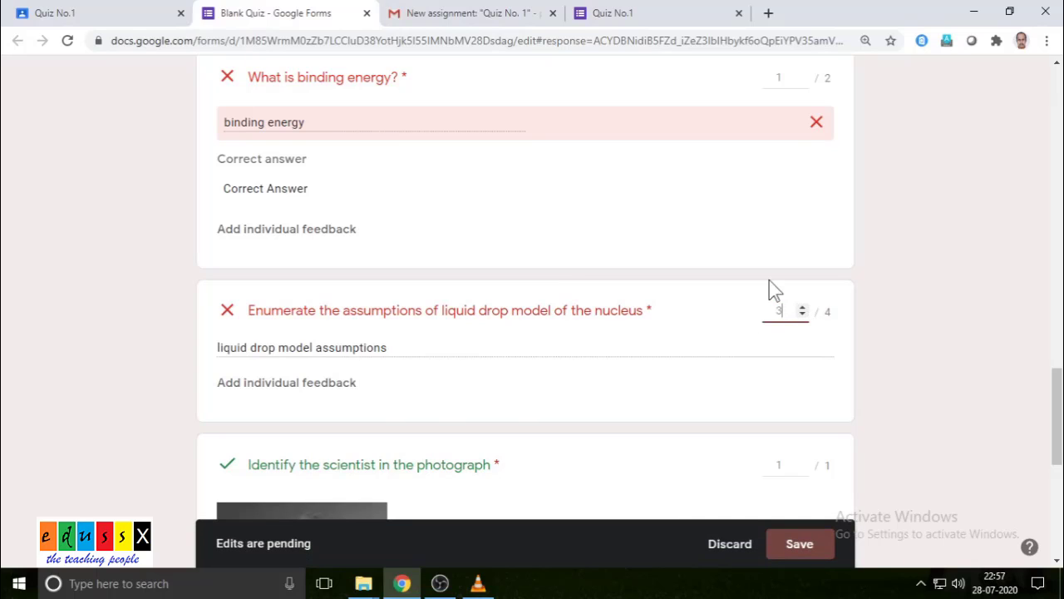
{"action": "left_click", "coordinate": [796, 544]}
{"action": "scroll", "coordinate": [635, 357], "scroll_direction": "down", "scroll_amount": 15}
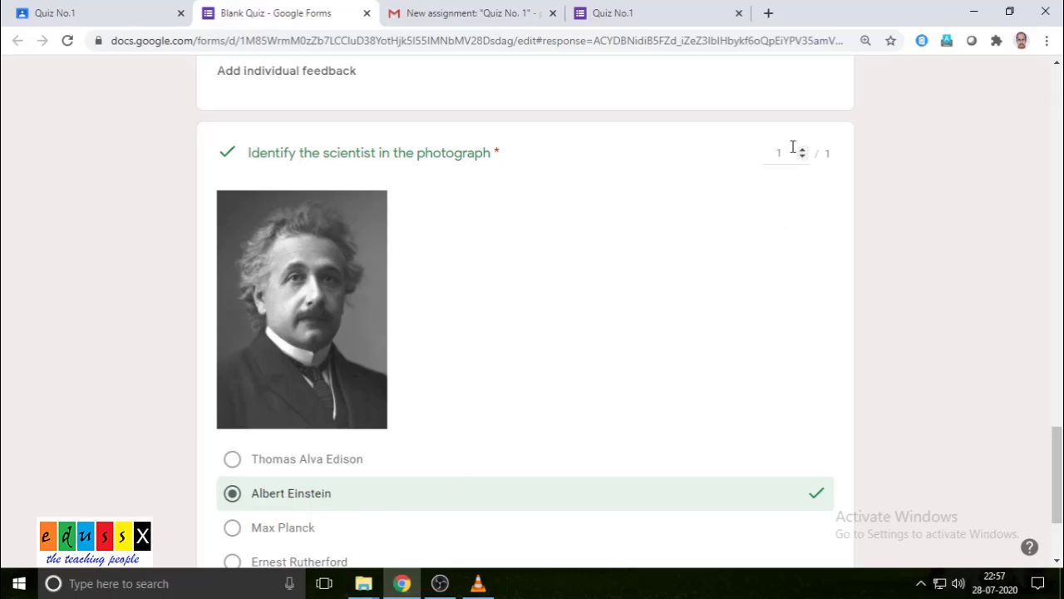
{"action": "scroll", "coordinate": [642, 253], "scroll_direction": "down", "scroll_amount": 2}
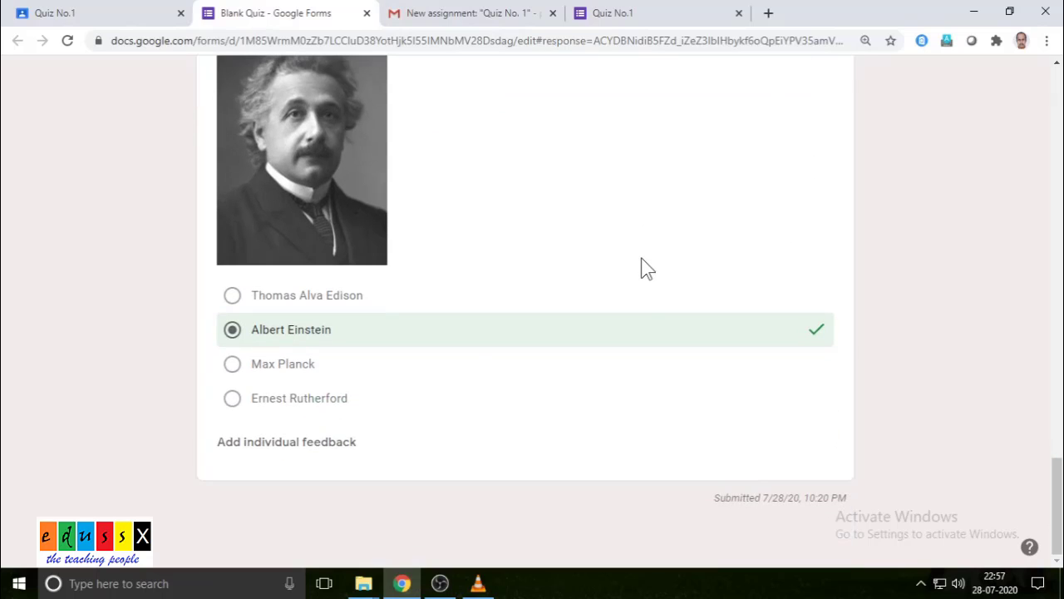
{"action": "scroll", "coordinate": [696, 357], "scroll_direction": "up", "scroll_amount": 20}
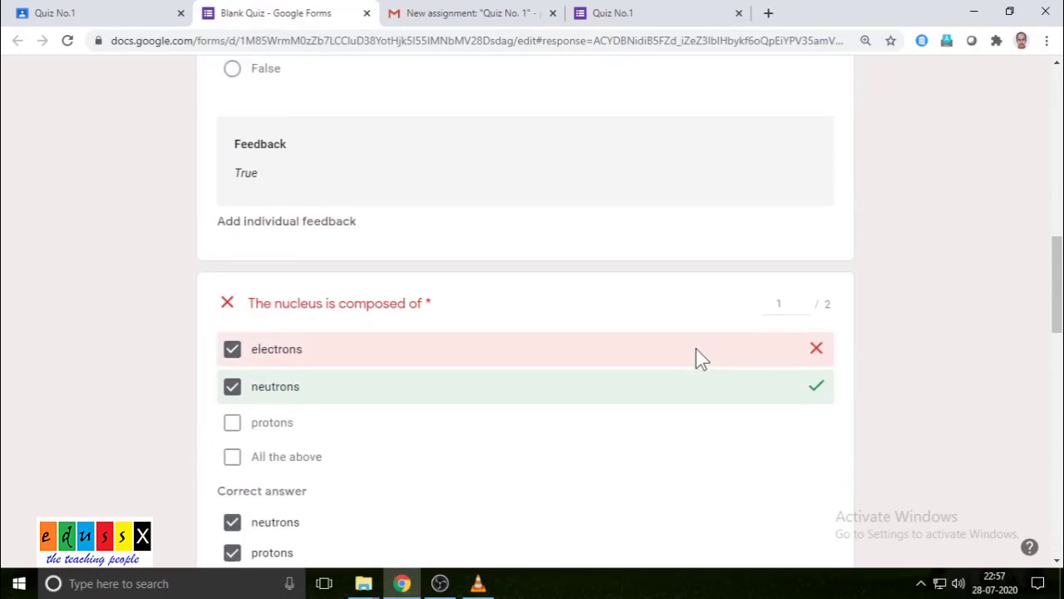
{"action": "scroll", "coordinate": [698, 349], "scroll_direction": "up", "scroll_amount": 3}
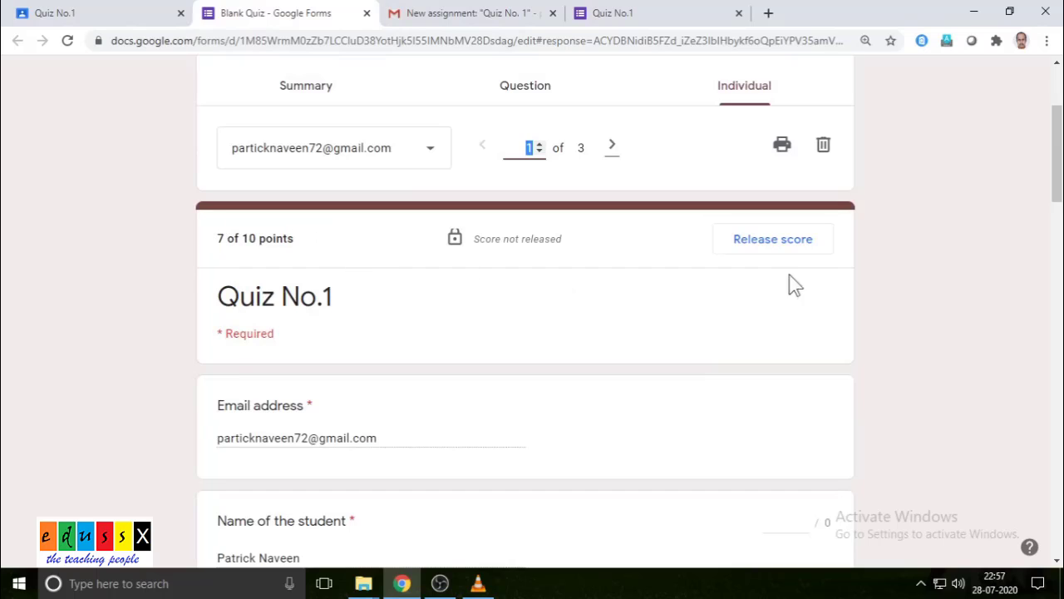
- Release the 7/10 score to the first respondent and send the notification email
{"action": "left_click", "coordinate": [752, 241]}
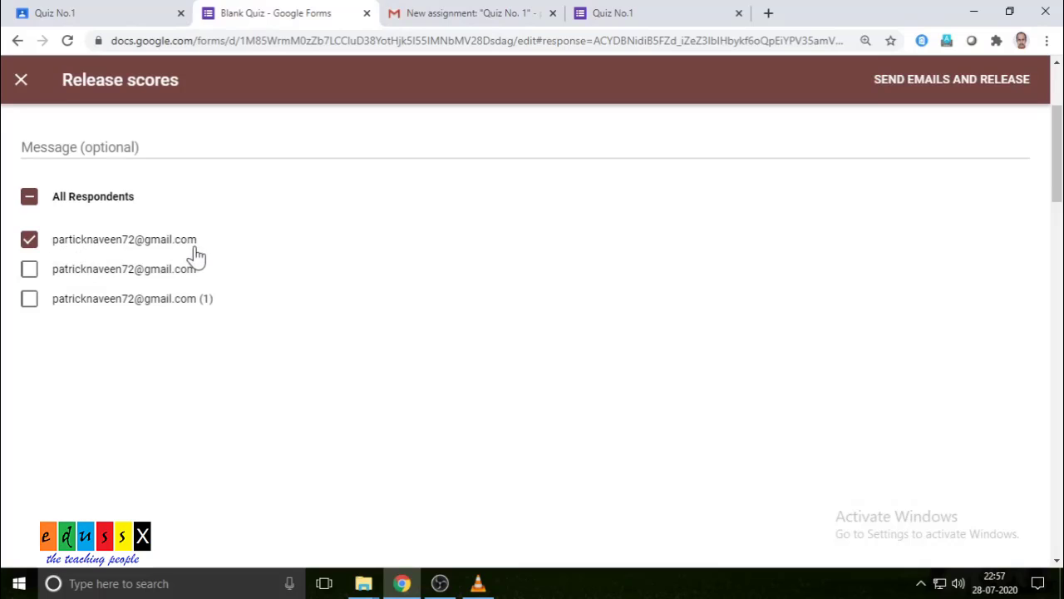
{"action": "left_click", "coordinate": [929, 83]}
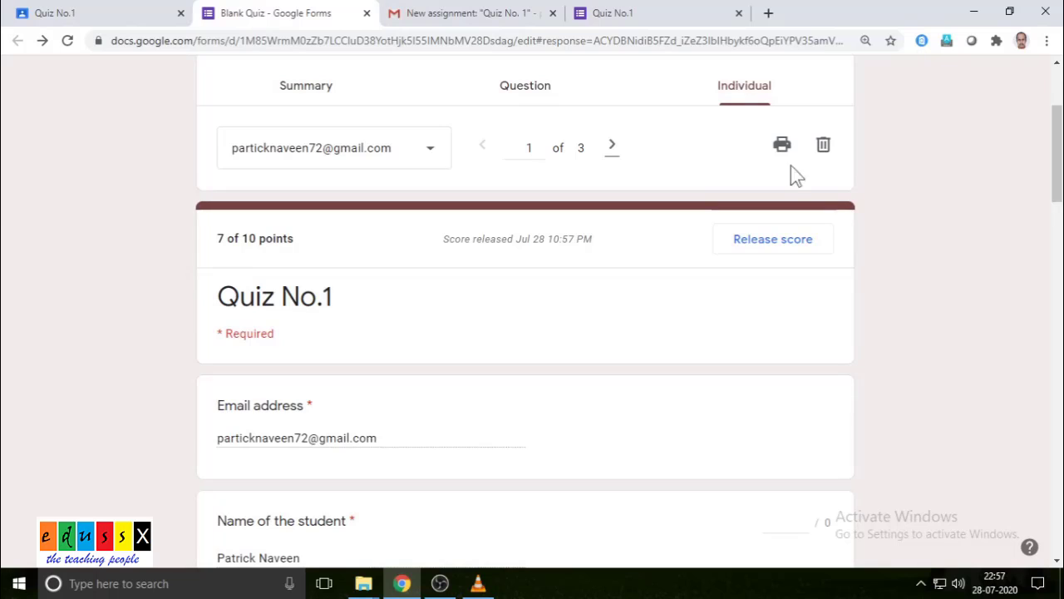
- Grade the student's Quiz No.1 submission 7 out of 10 and return it
{"action": "left_click", "coordinate": [131, 13]}
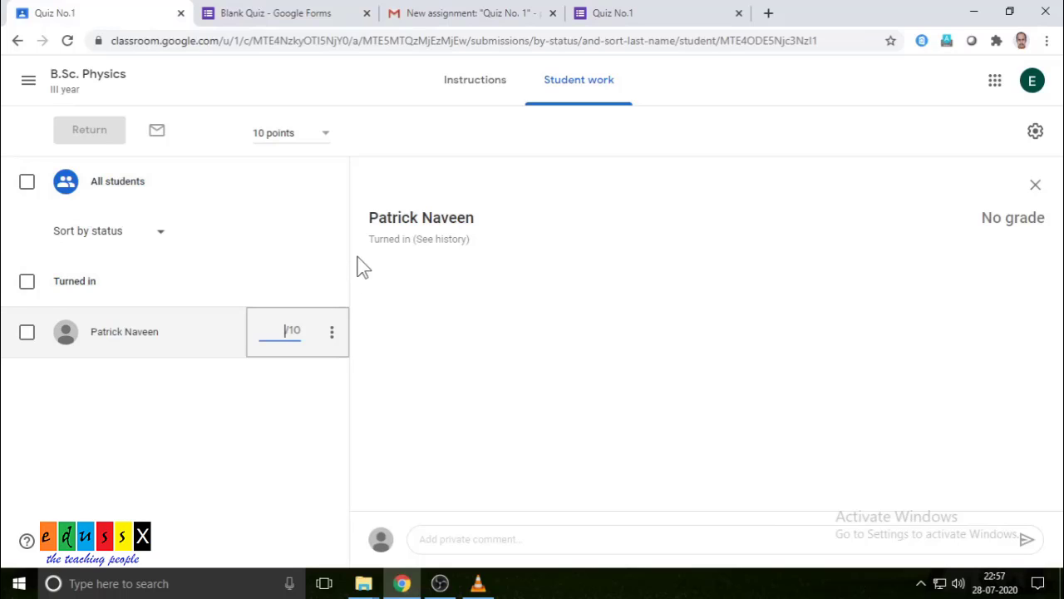
{"action": "type", "text": "7"}
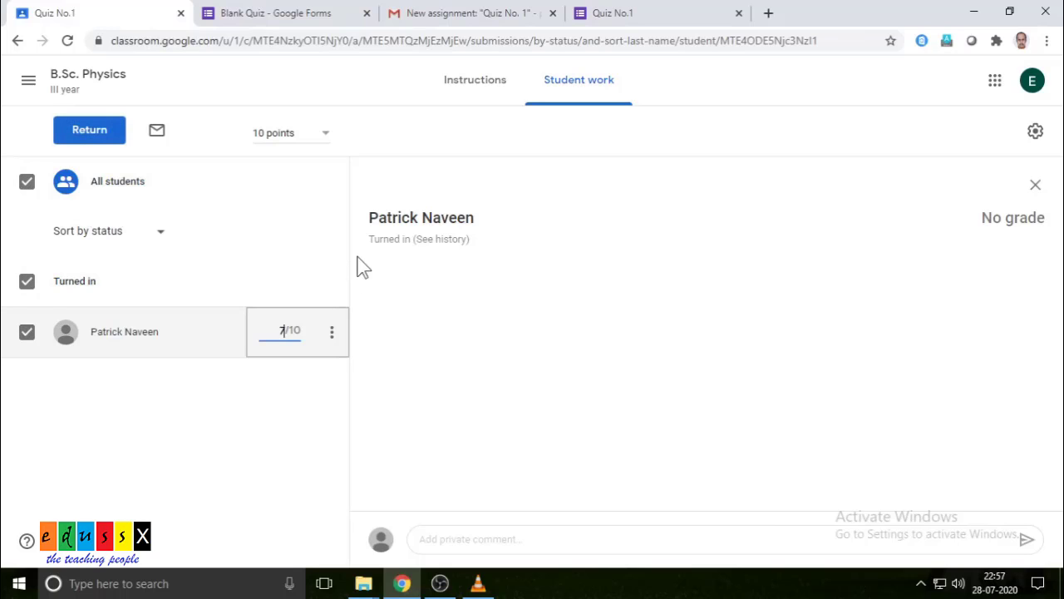
{"action": "left_click", "coordinate": [87, 133]}
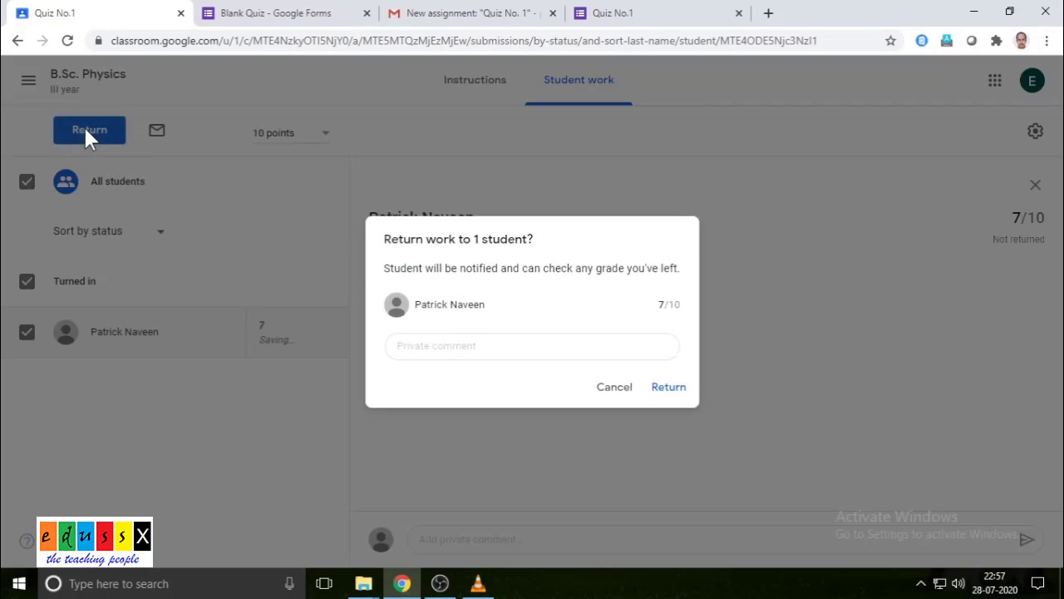
{"action": "left_click", "coordinate": [675, 389]}
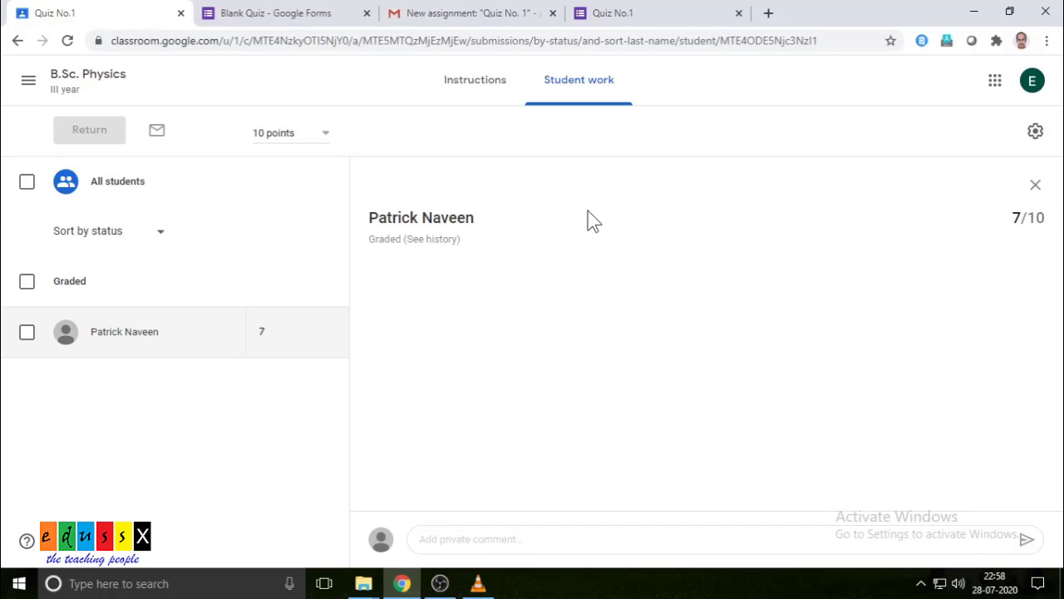
- Confirm the gradebook records 7/10 for Quiz No.1, then view the class's Classwork topics
{"action": "left_click", "coordinate": [116, 83]}
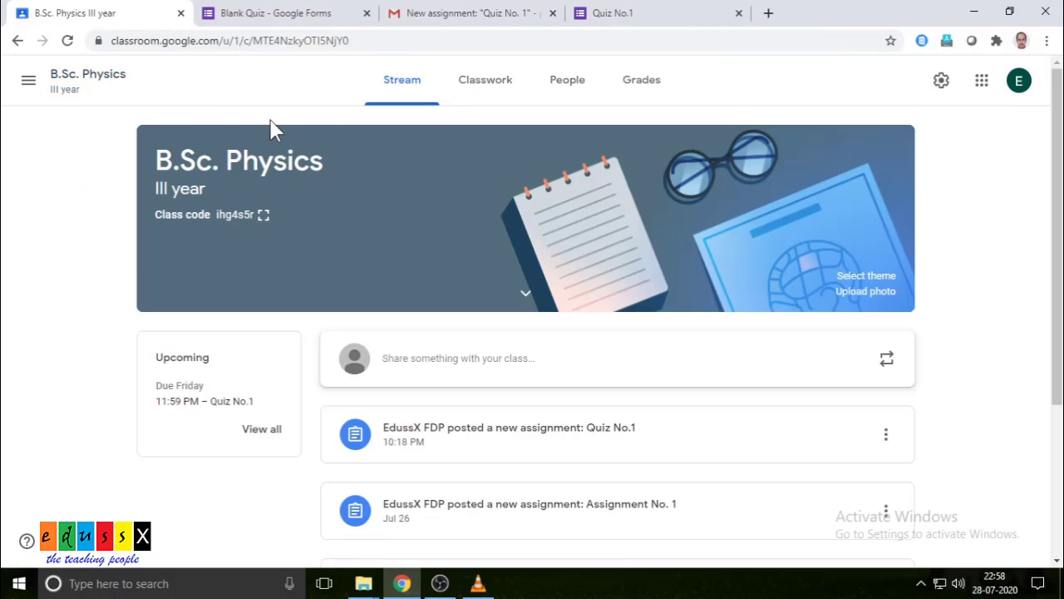
{"action": "left_click", "coordinate": [646, 89]}
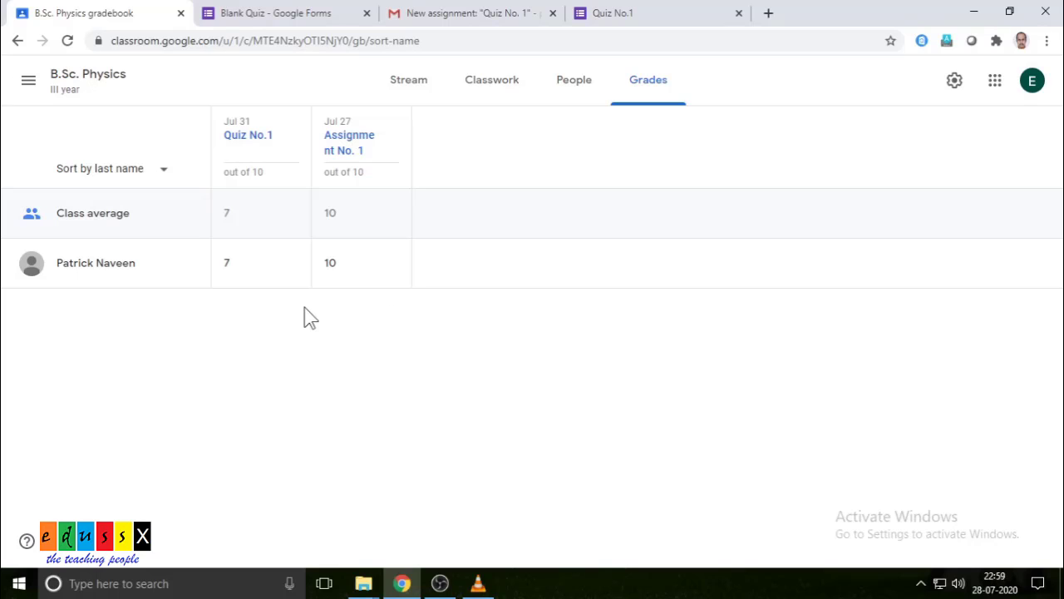
{"action": "left_click", "coordinate": [494, 85]}
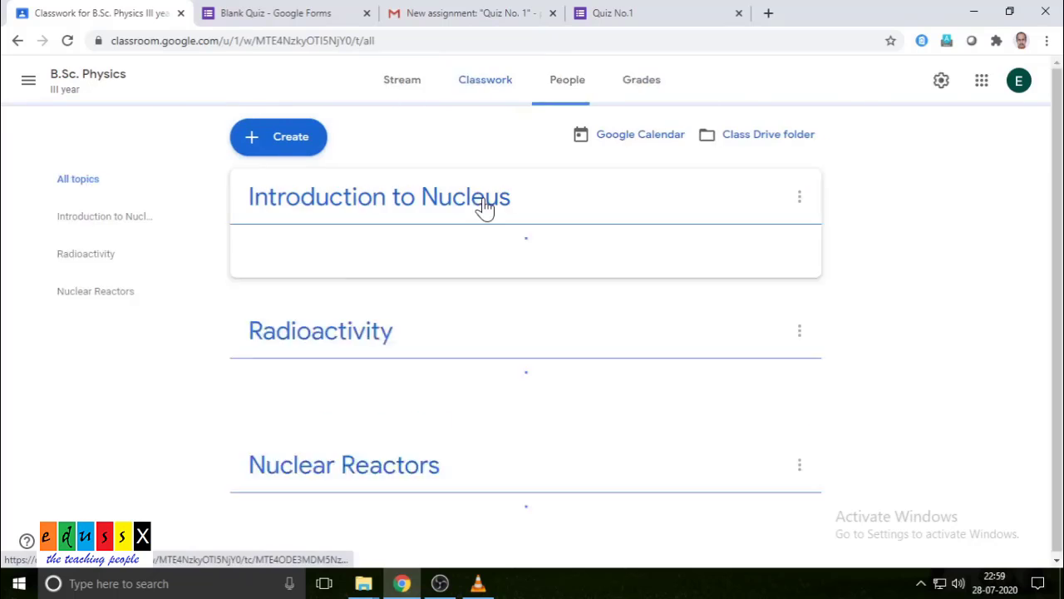
- Create a new Short answer question post for all students, worth 10 points
{"action": "left_click", "coordinate": [292, 142]}
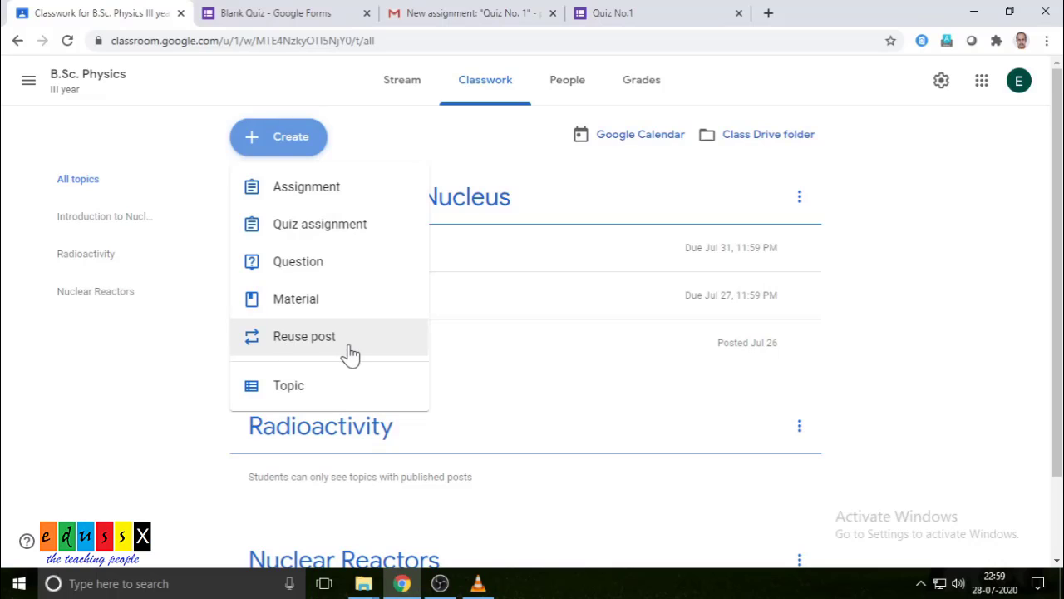
{"action": "left_click", "coordinate": [306, 270]}
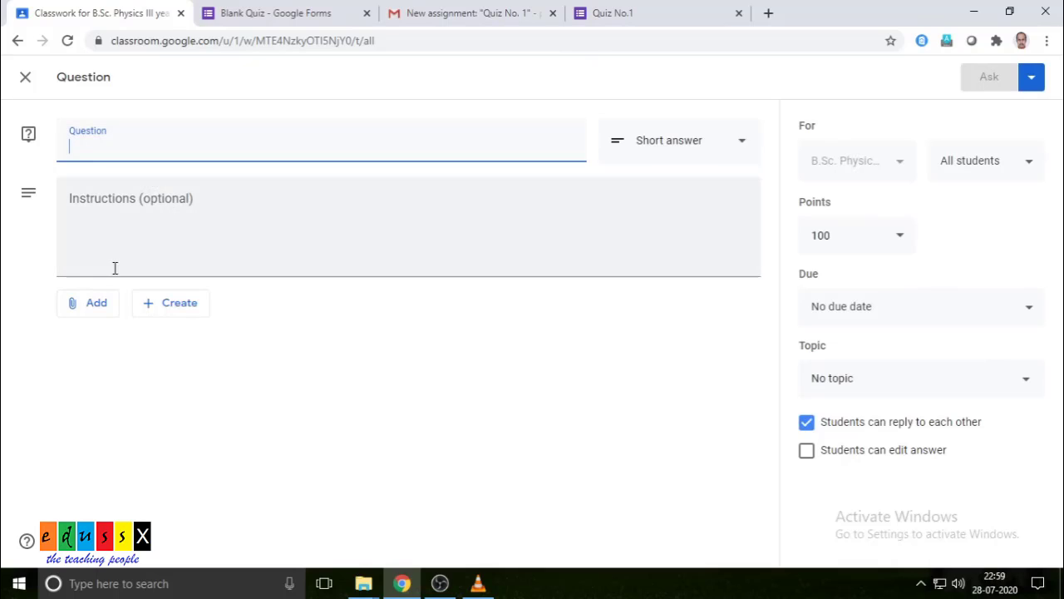
{"action": "left_click", "coordinate": [94, 306]}
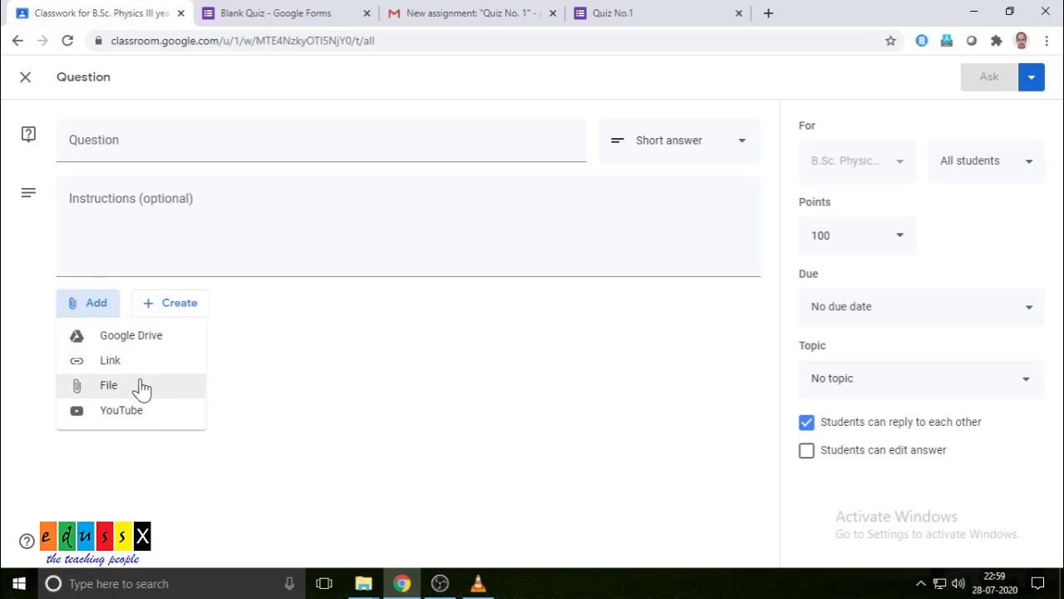
{"action": "left_click", "coordinate": [554, 406]}
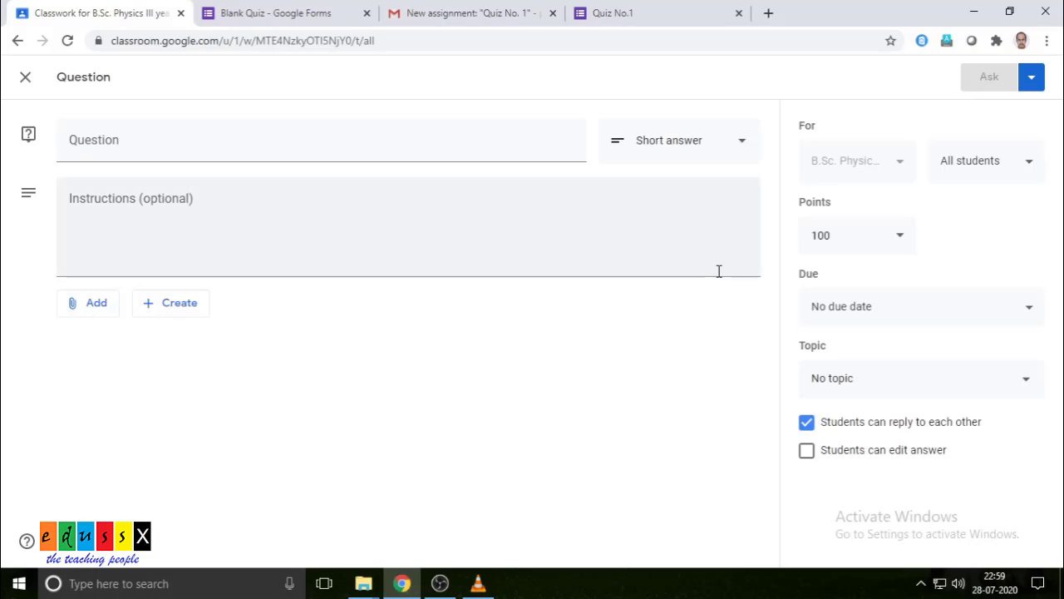
{"action": "left_click", "coordinate": [743, 151]}
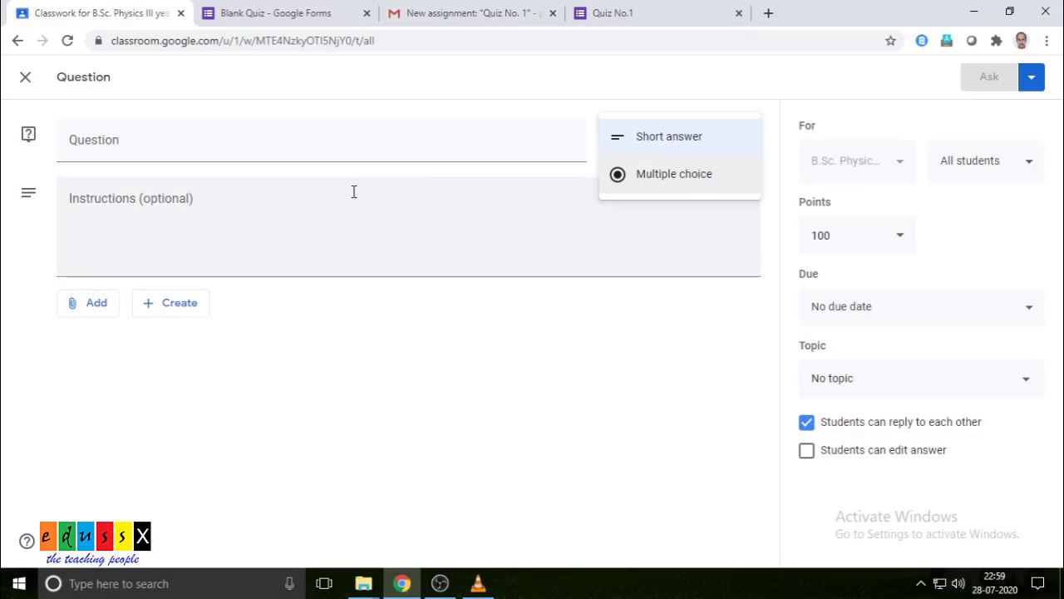
{"action": "left_click", "coordinate": [596, 345]}
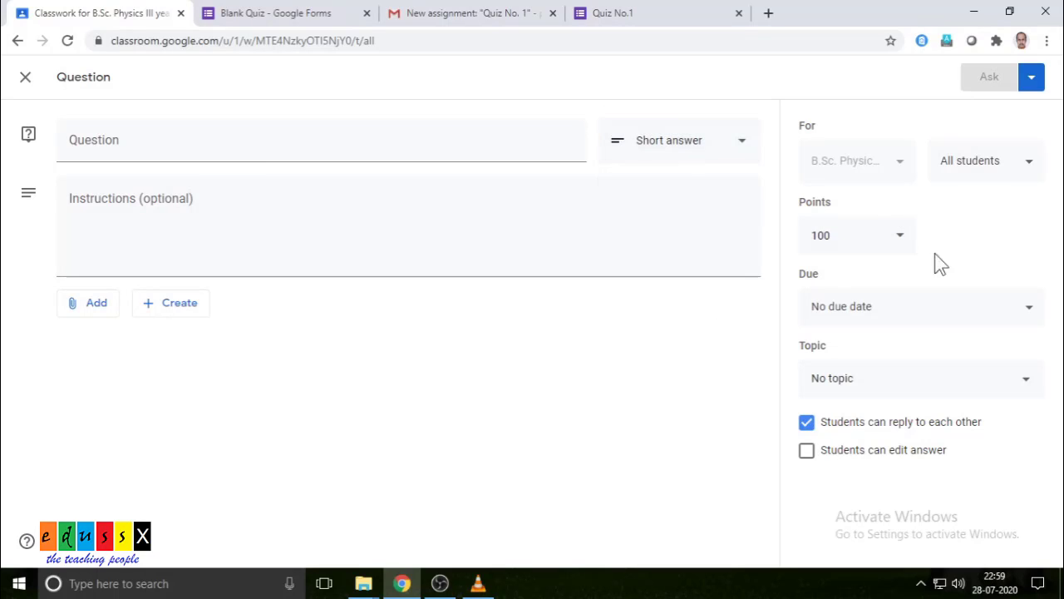
{"action": "left_click", "coordinate": [838, 237]}
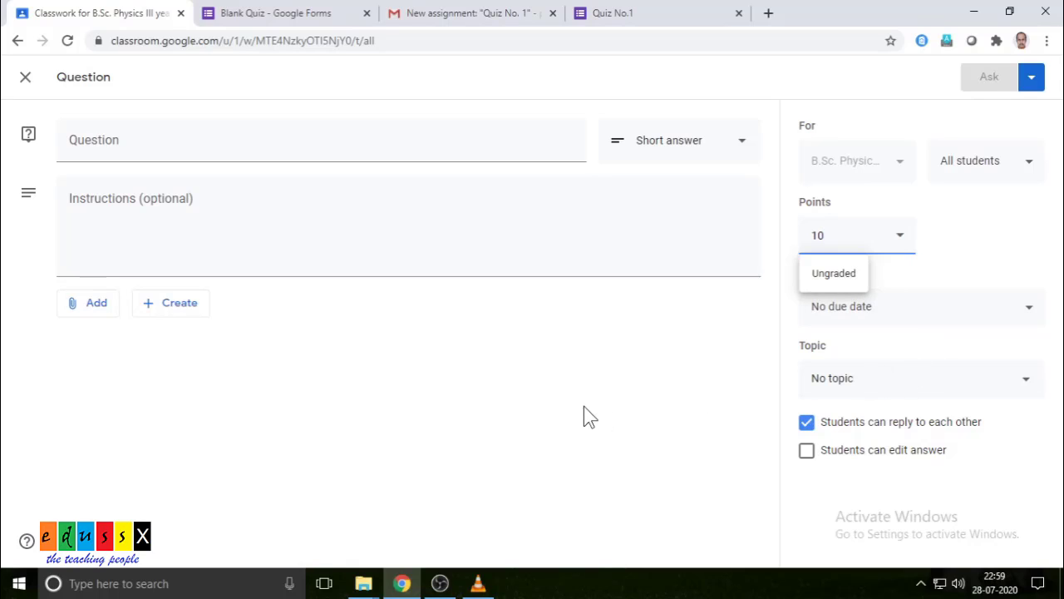
{"action": "left_click", "coordinate": [173, 142]}
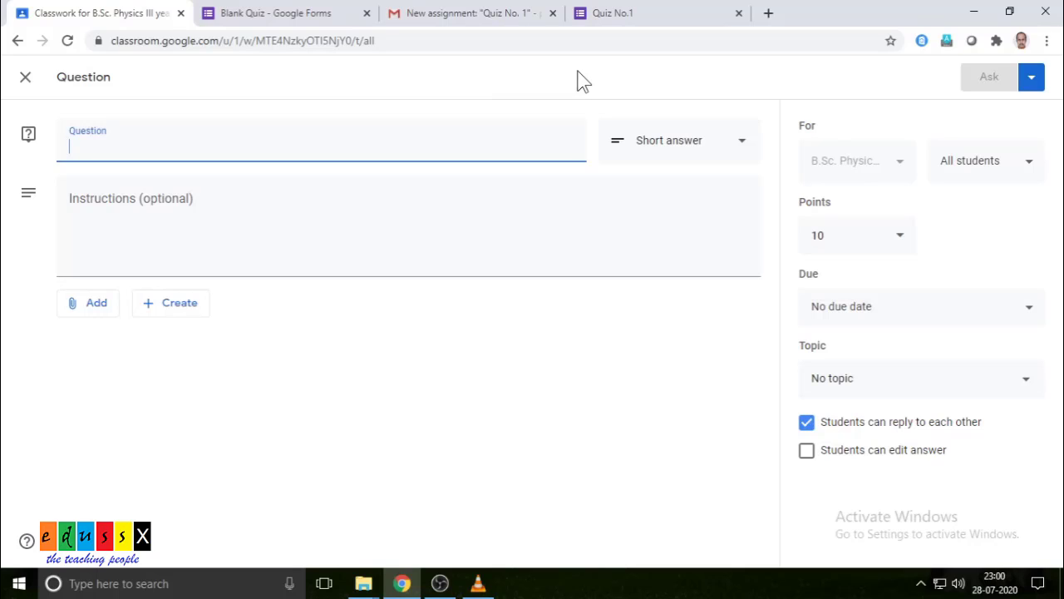
- Post the question 'Nuclear fusion and fission process. Inputs?' and verify it in the stream
{"action": "type", "text": "Nucl"}
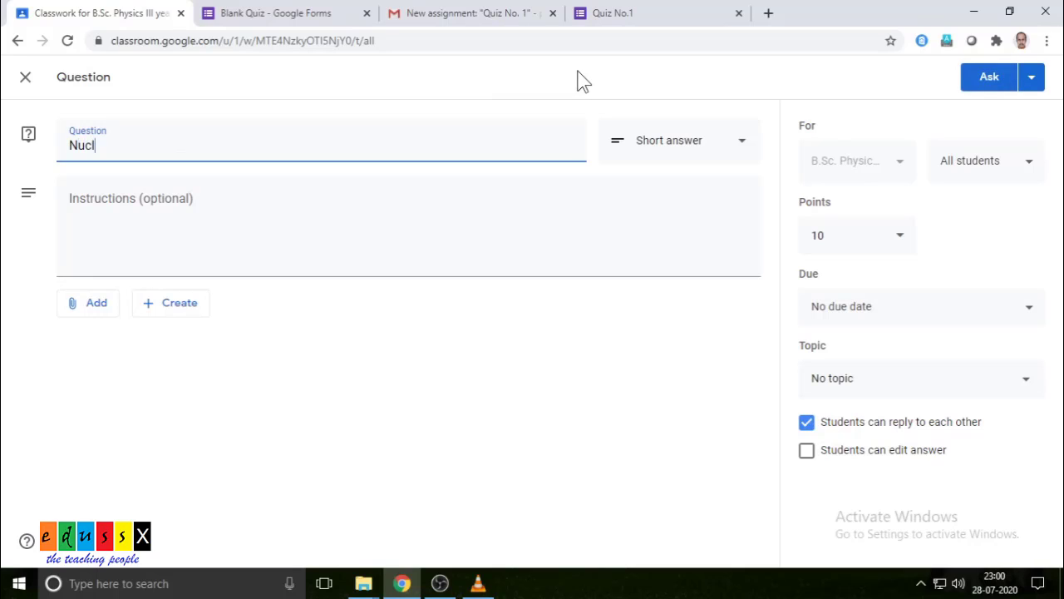
{"action": "type", "text": "ear fusion and fissi"}
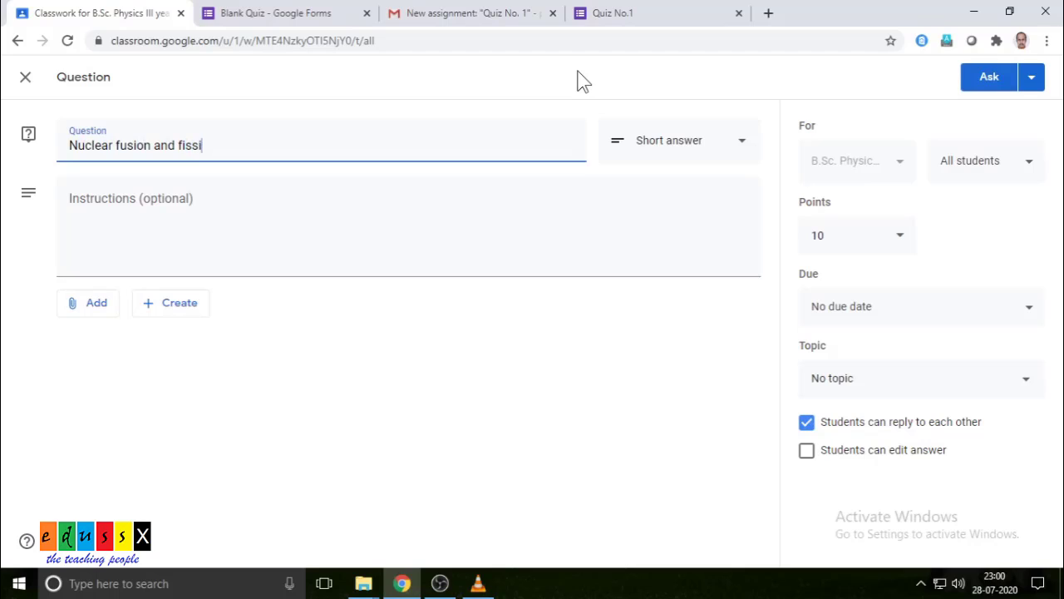
{"action": "type", "text": "on process. Inputs?"}
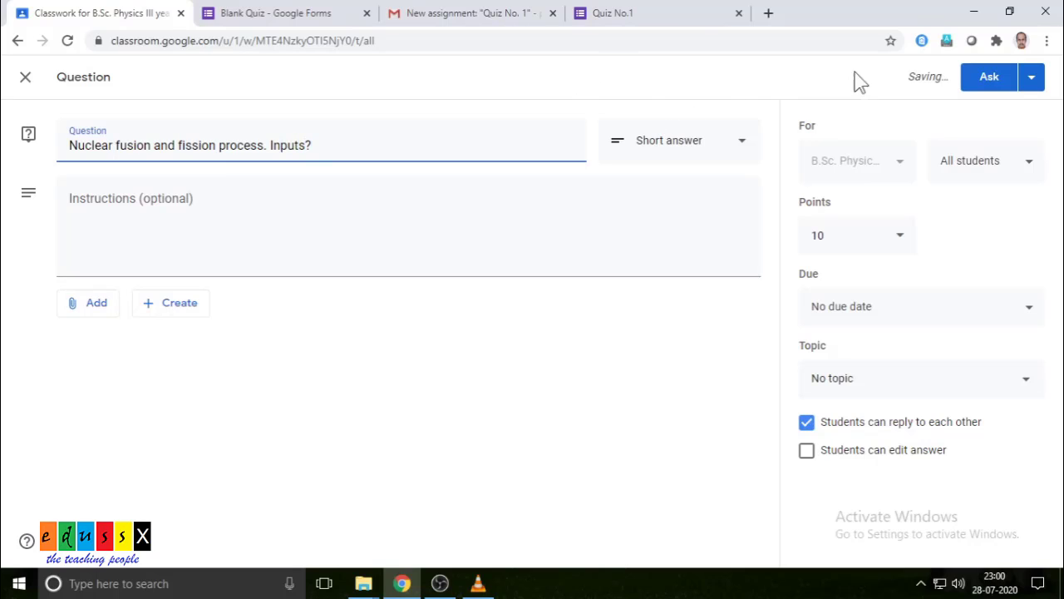
{"action": "left_click", "coordinate": [1031, 80]}
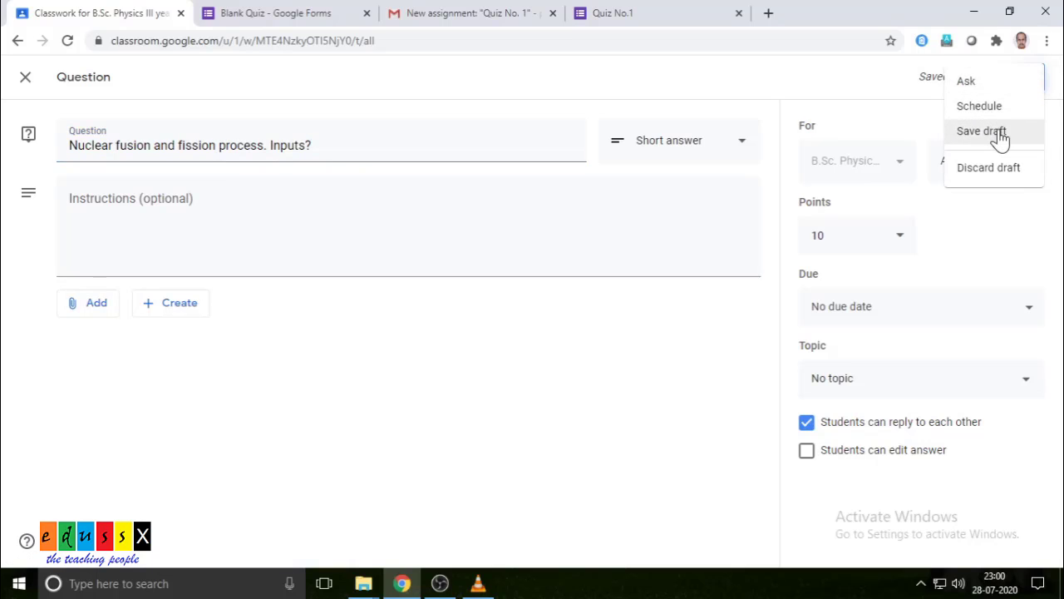
{"action": "left_click", "coordinate": [969, 81]}
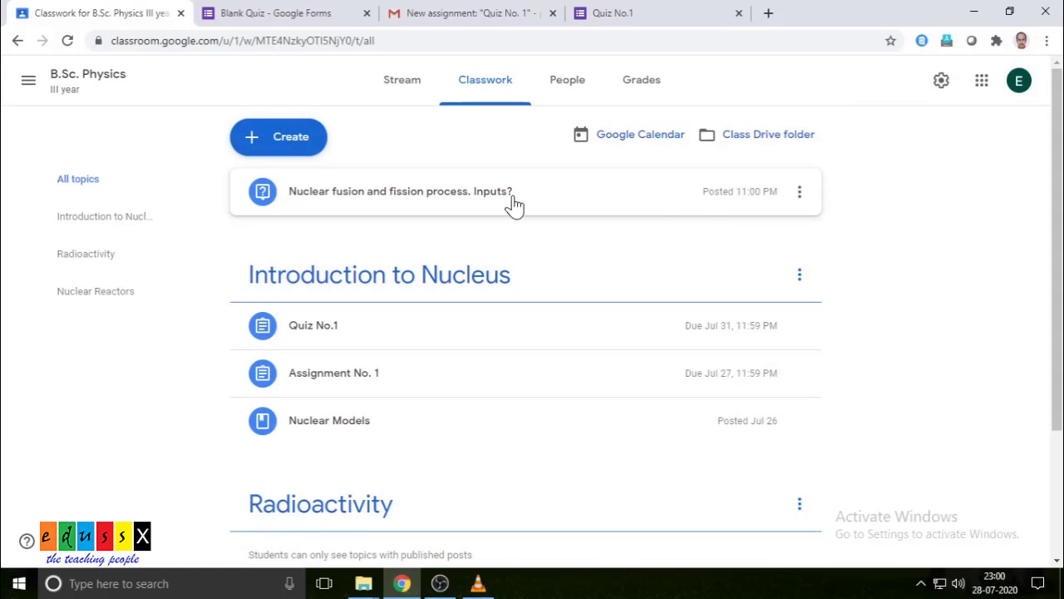
{"action": "left_click", "coordinate": [394, 93]}
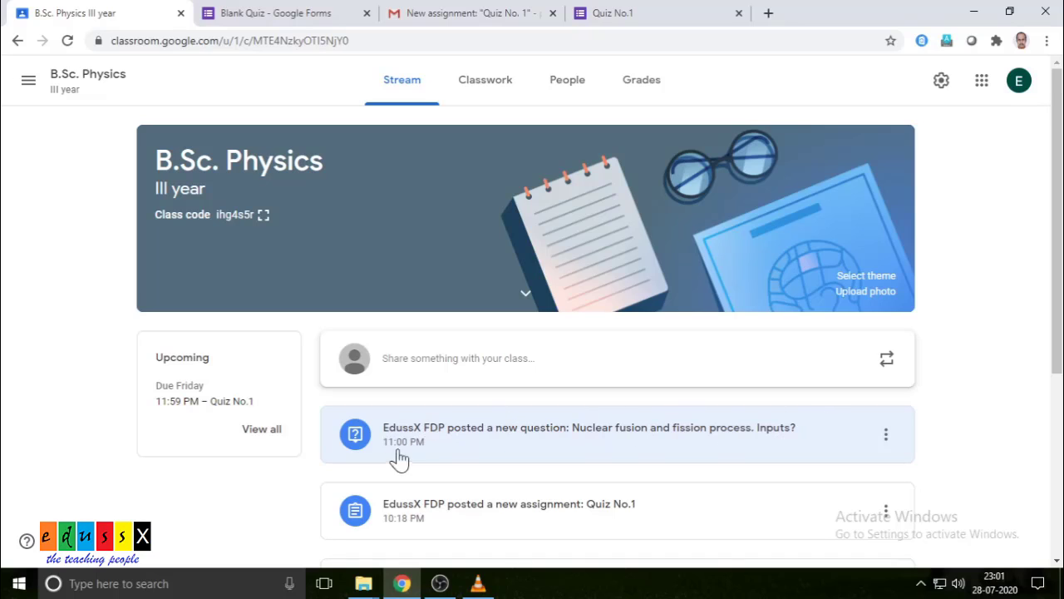
{"action": "left_click", "coordinate": [495, 84]}
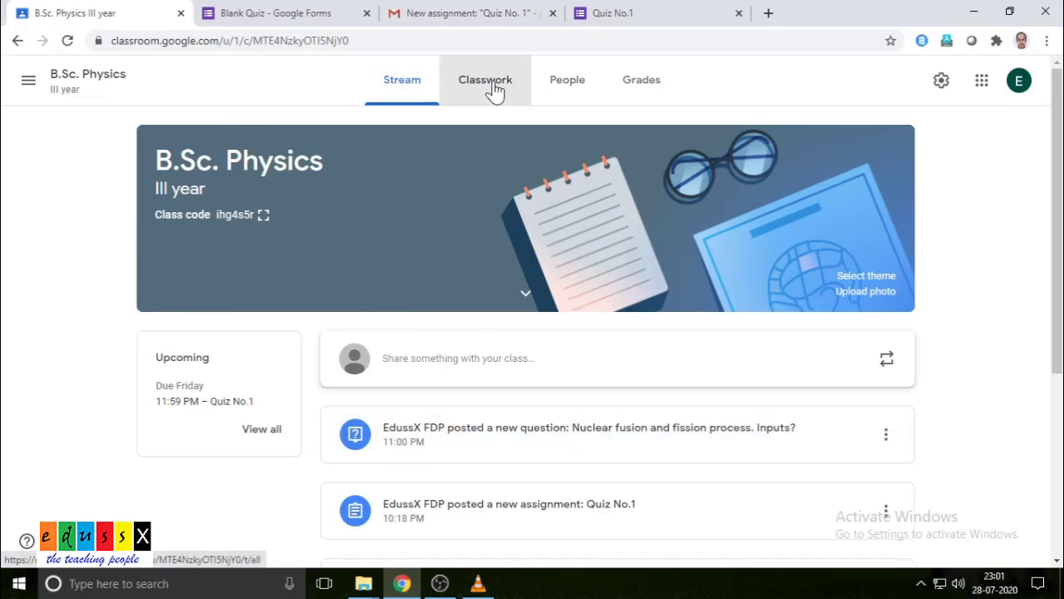